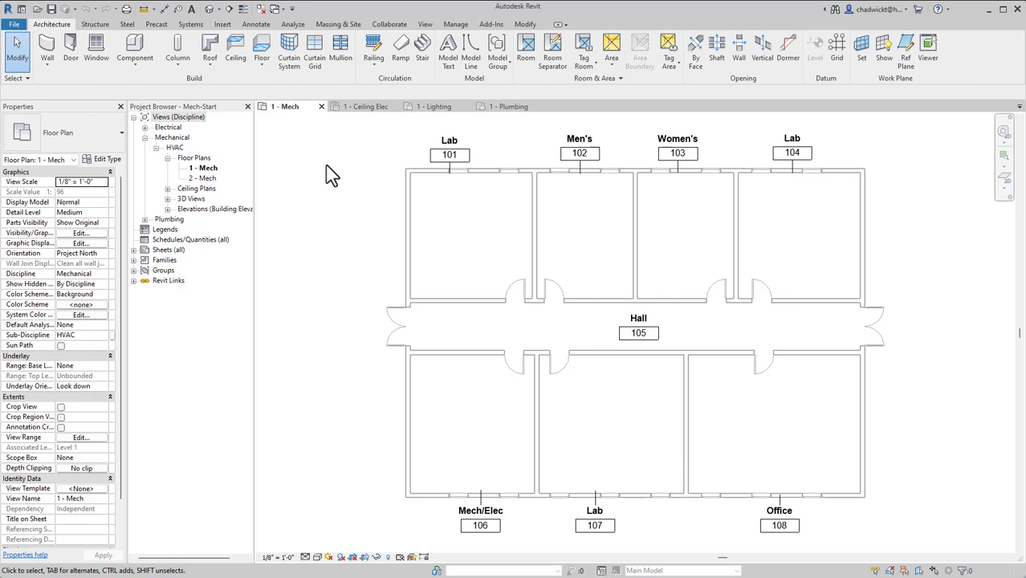
Place a Supply Diffuser, 24 x 24 Face 12 x 12 Connection, at 9' 0" elevation from level near the centre of Lab 101
left_click(192, 24)
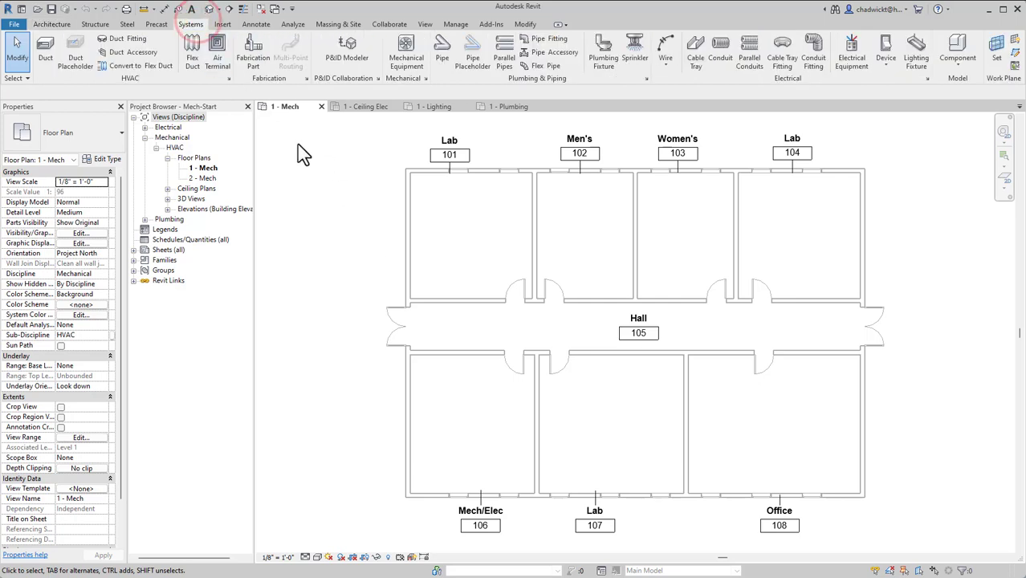
left_click(218, 60)
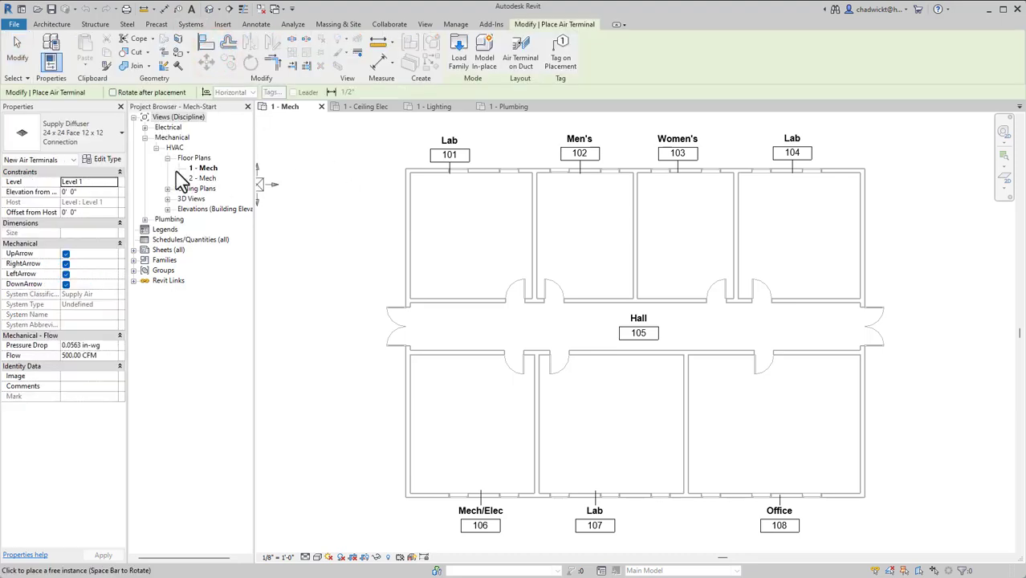
left_click(97, 134)
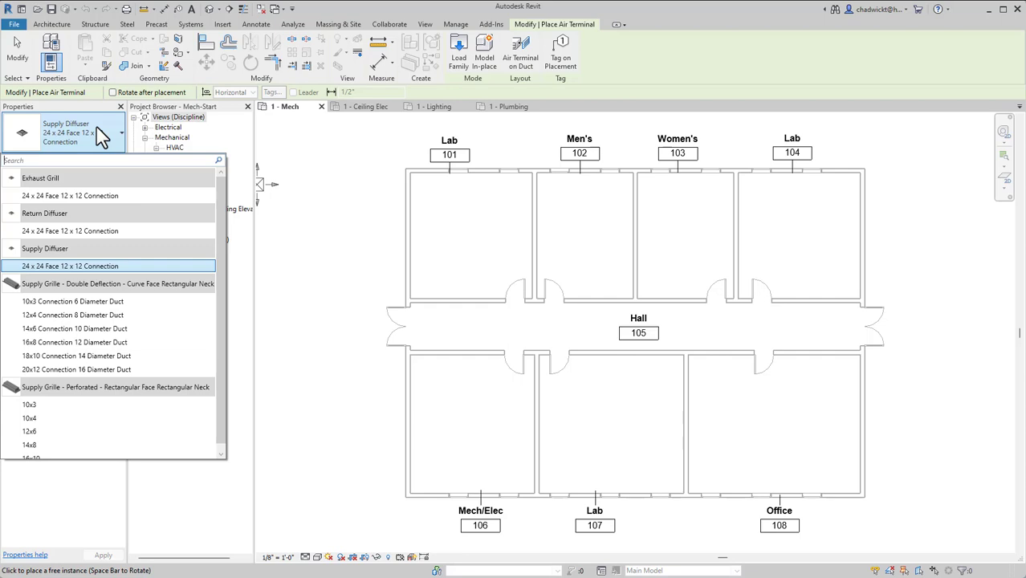
left_click(97, 134)
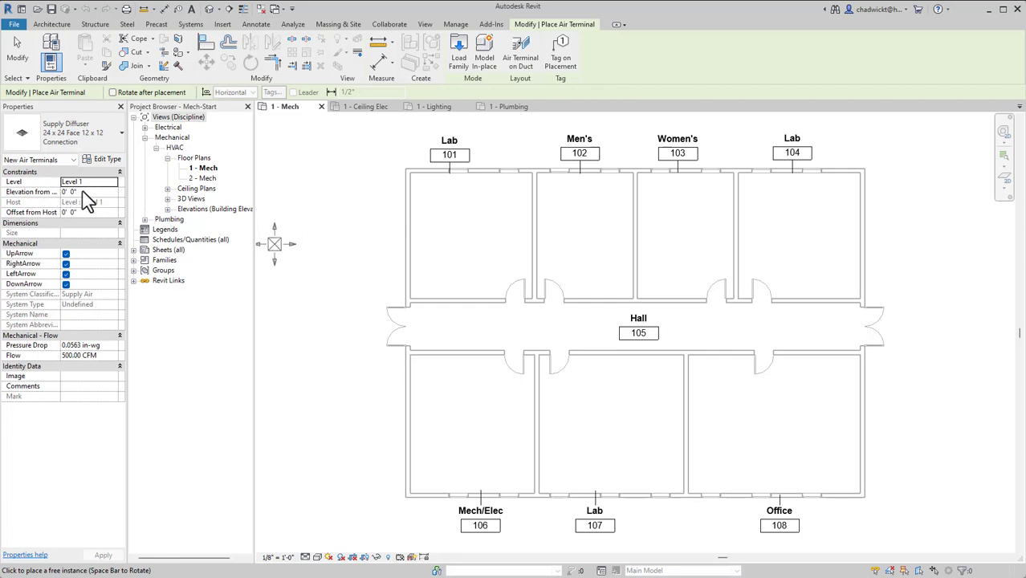
left_click(87, 192)
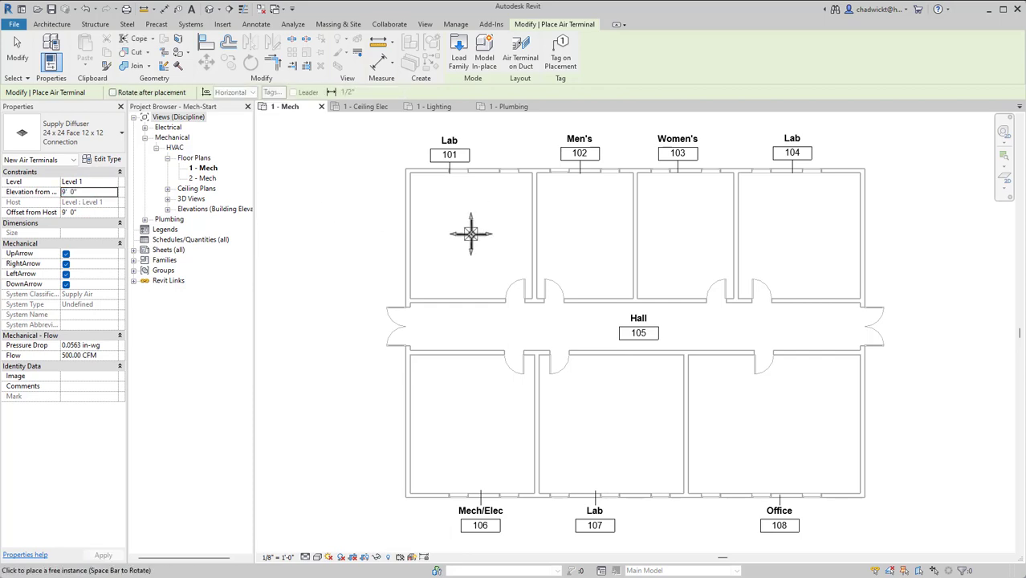
left_click(471, 234)
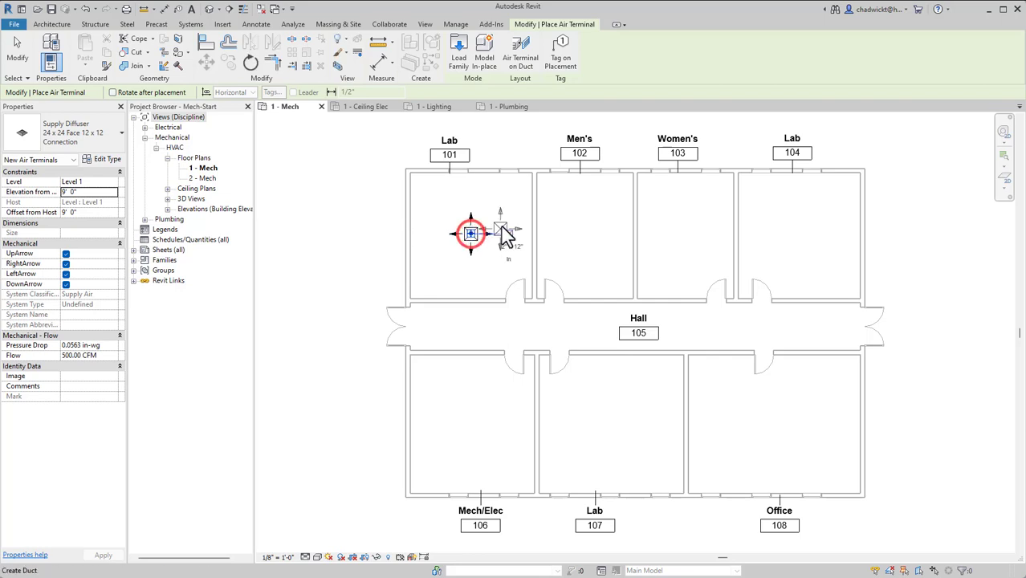
Place a Return Diffuser, 24 x 24 Face 12 x 12 Connection, at 9' 0" elevation near the lower-left corner of Lab 101
scroll(488, 215, "up", 4)
scroll(484, 223, "up", 1)
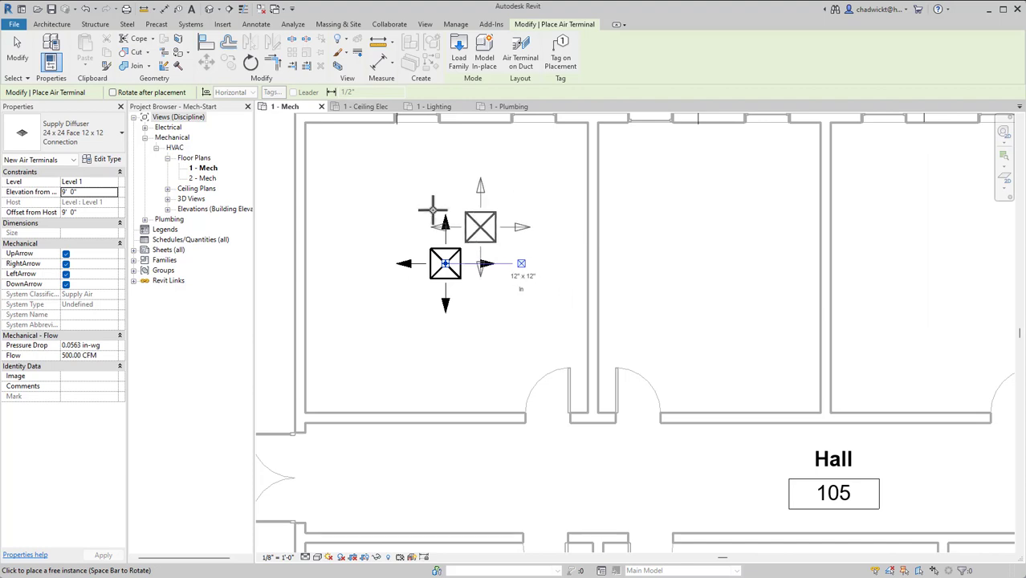
left_click(109, 137)
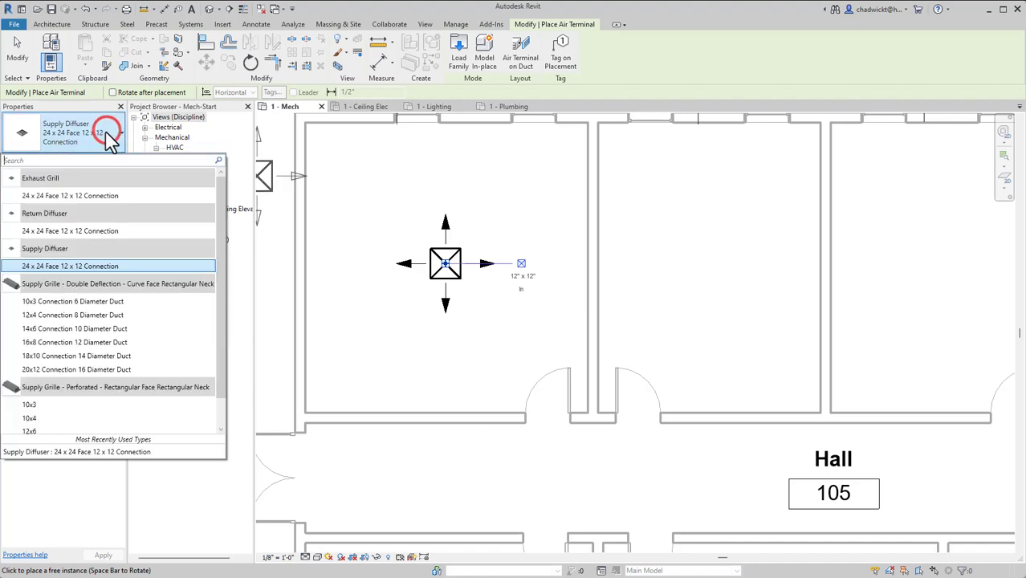
left_click(65, 231)
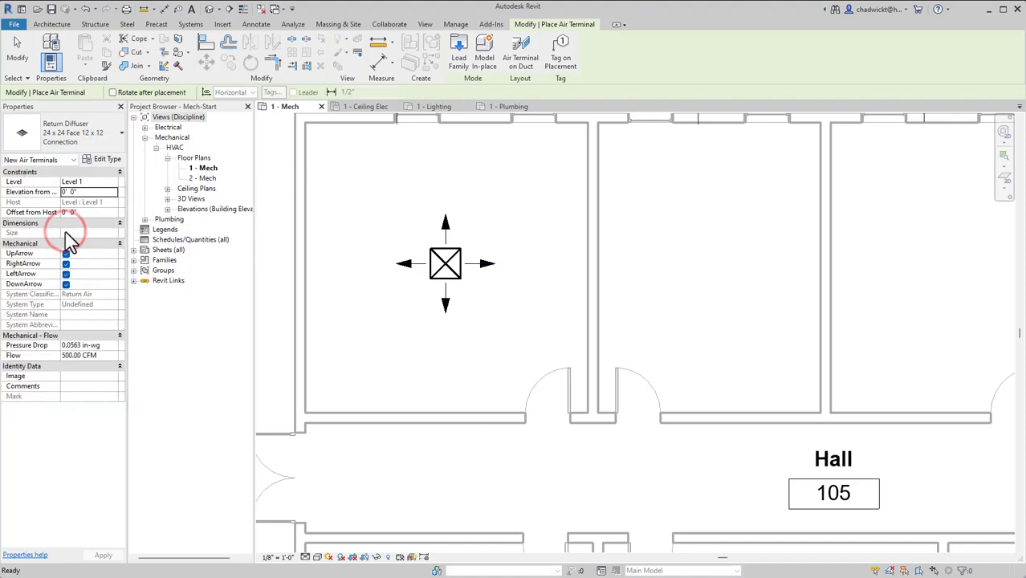
double_click(81, 193)
type("9")
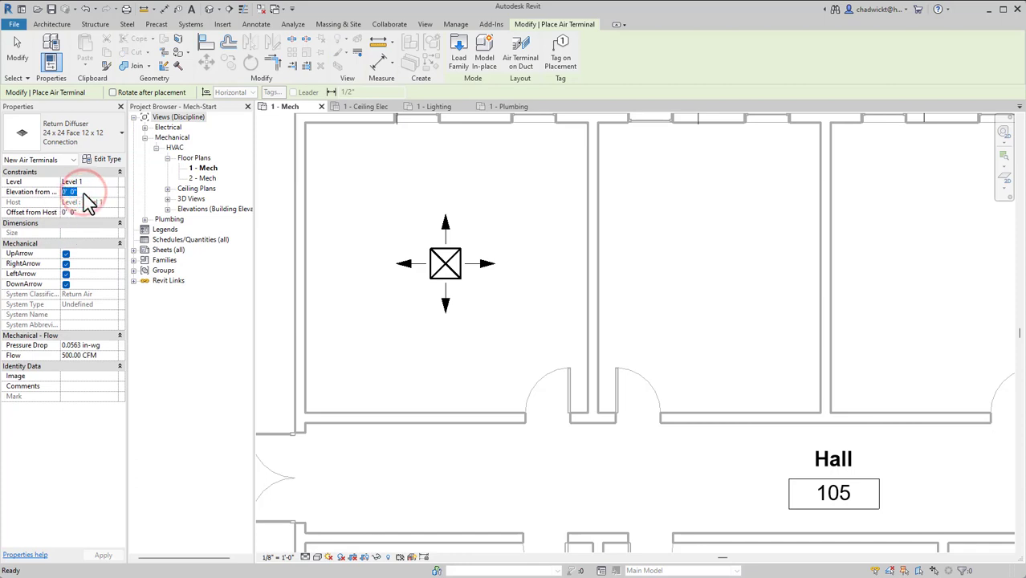
key("Return")
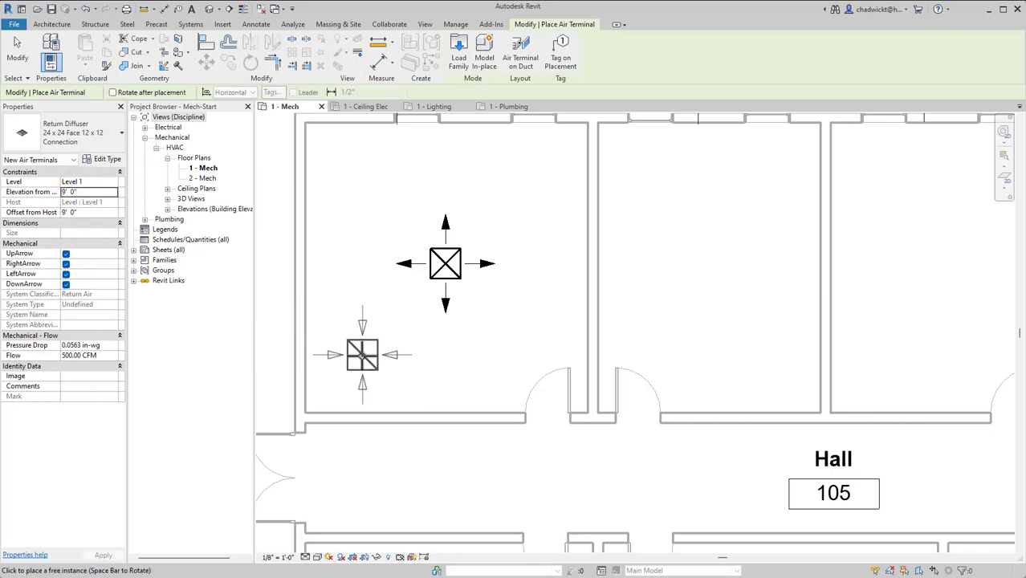
left_click(357, 361)
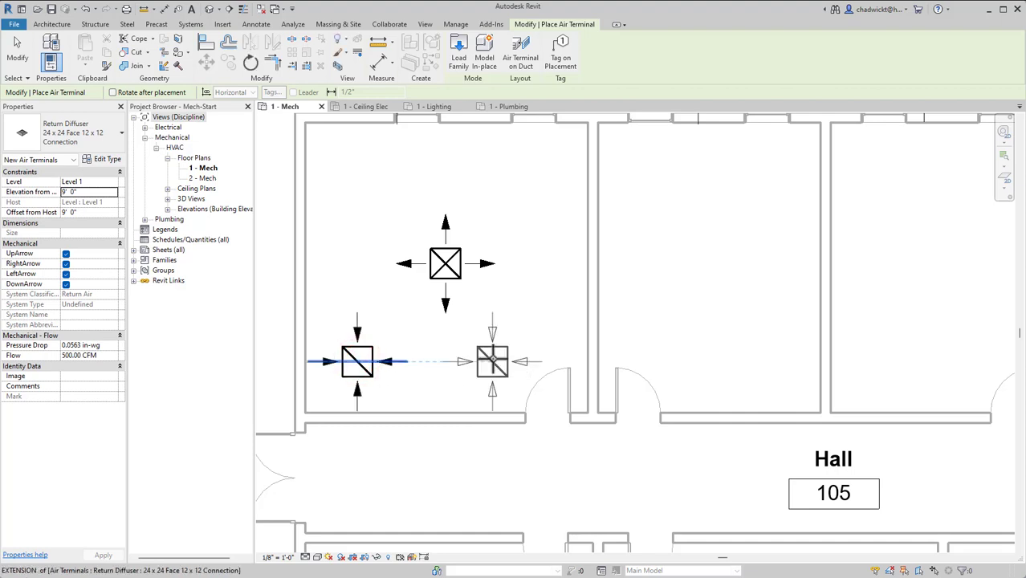
key("Escape")
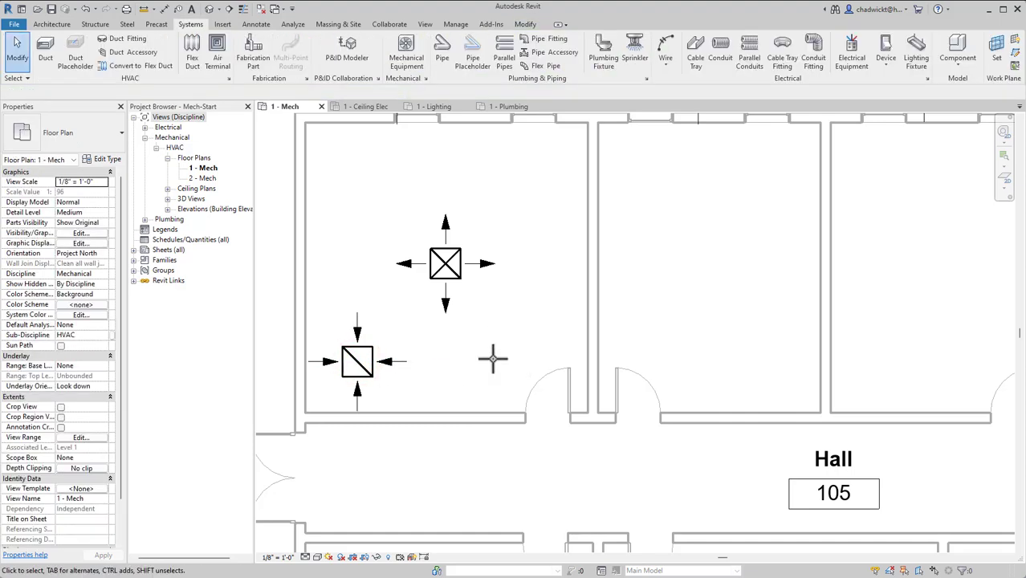
left_click(365, 380)
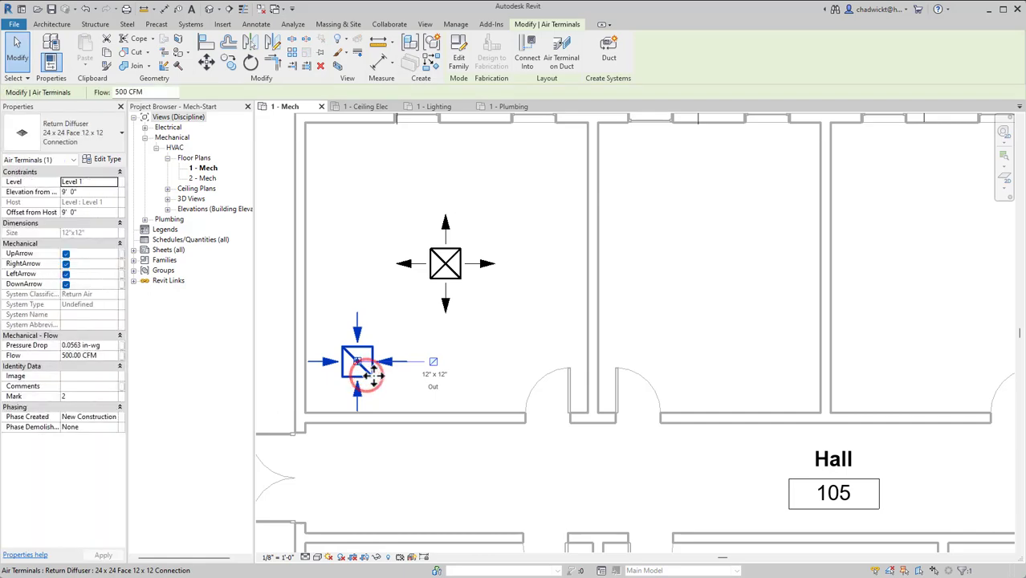
left_click(522, 355)
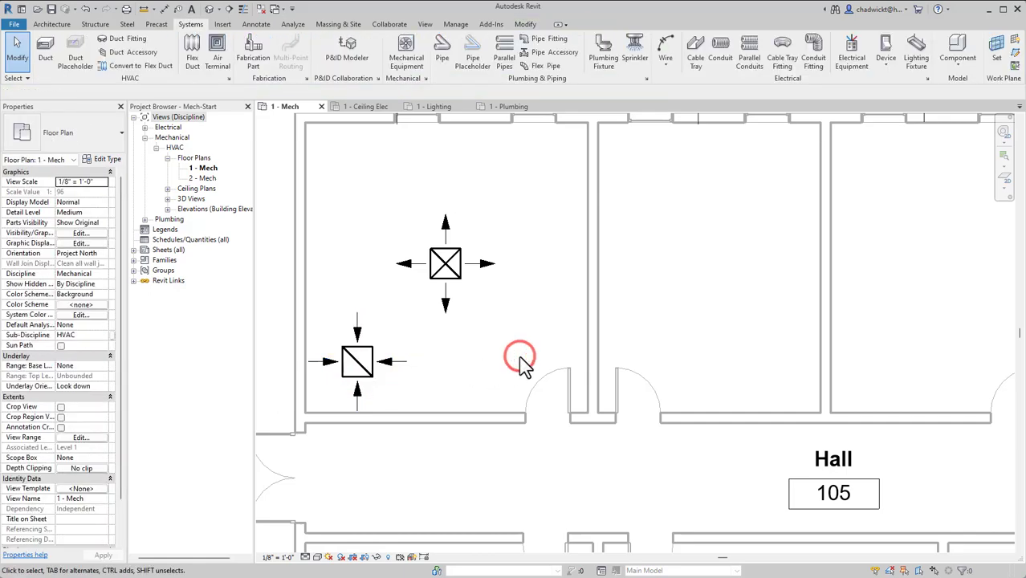
Place a Standard Boiler at level elevation against the left exterior wall of the Mech/Elec room 106
scroll(526, 426, "down", 1)
middle_click_drag(523, 424, 547, 168)
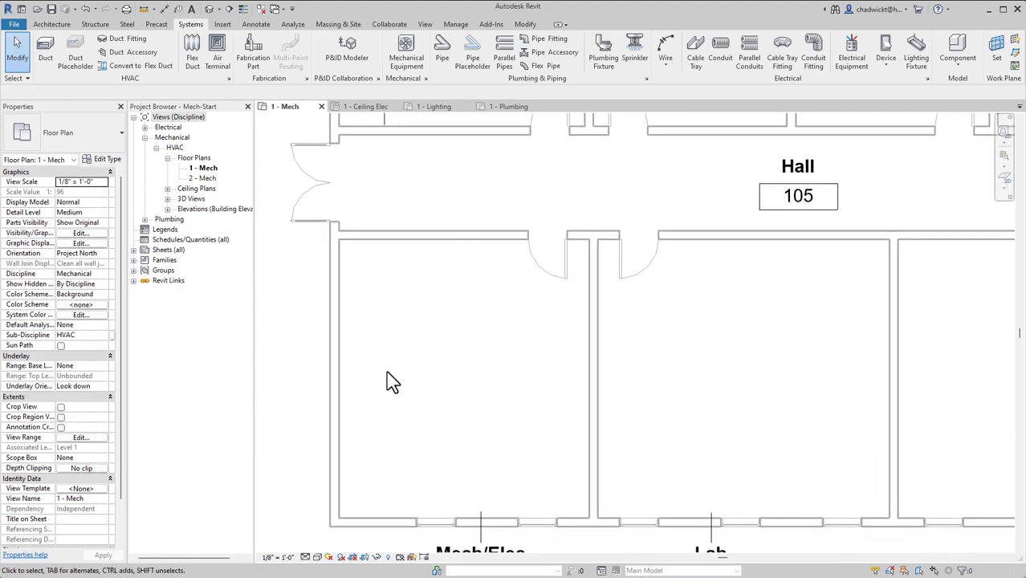
middle_click_drag(393, 401, 412, 387)
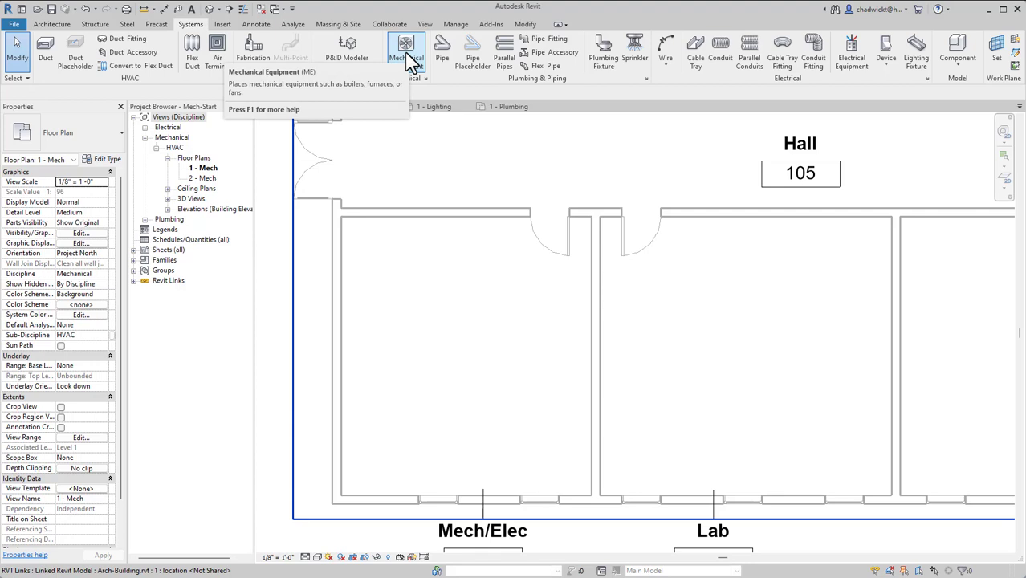
left_click(408, 48)
left_click(97, 144)
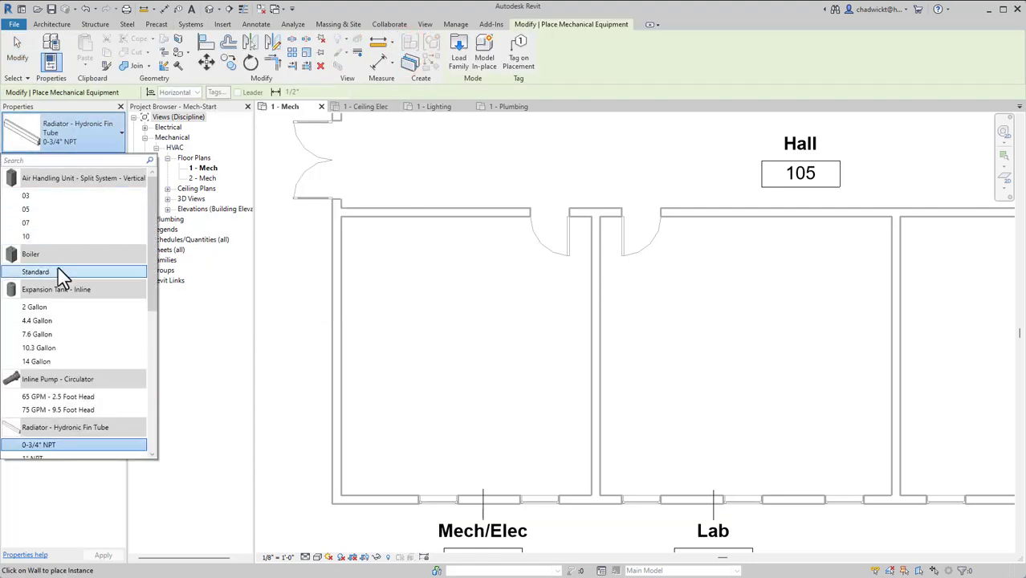
left_click(50, 271)
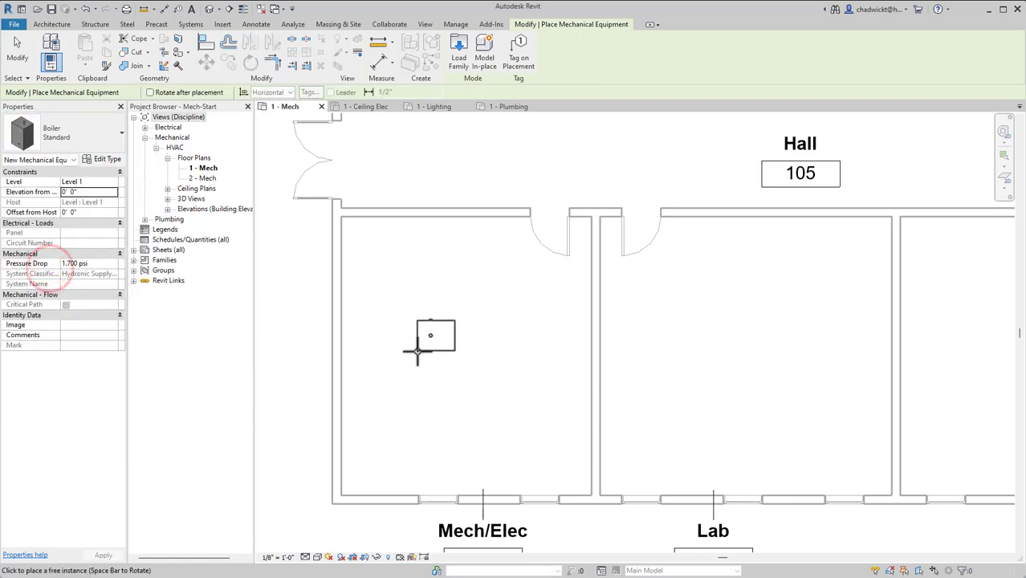
left_click(342, 315)
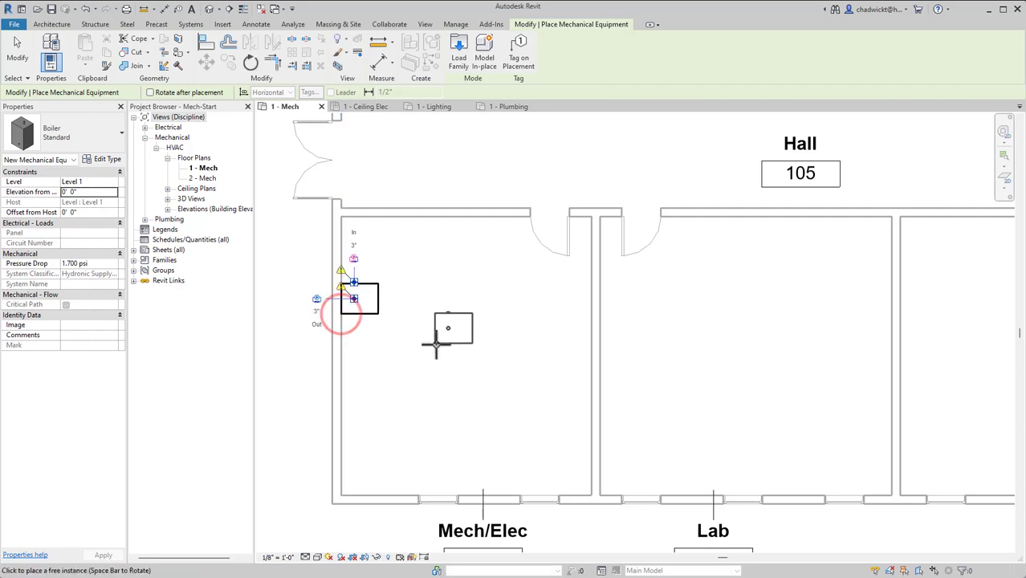
key("Escape")
key("Escape")
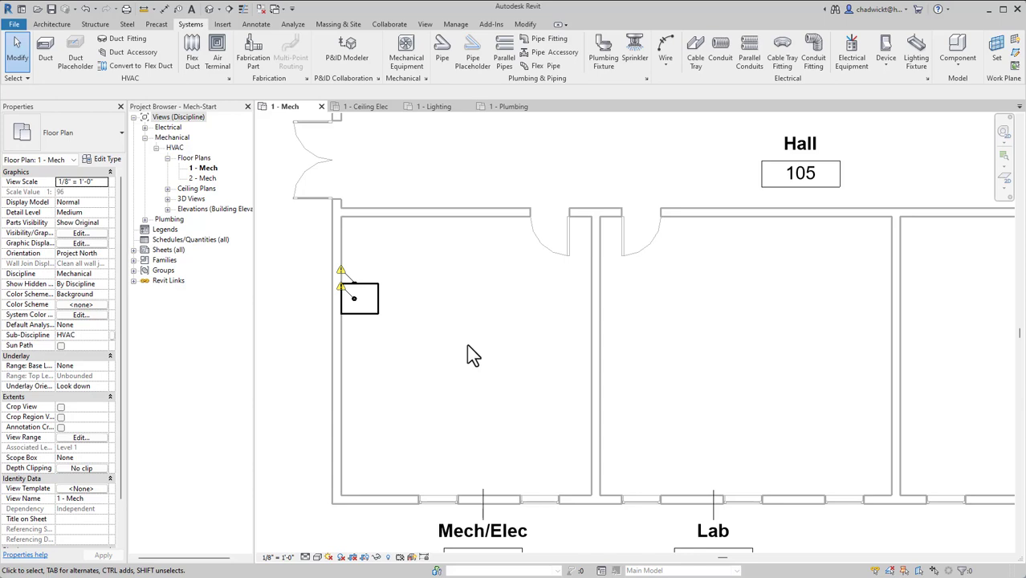
In the 1 - Ceiling Elec plan, set up lighting fixture placement with the Plain Recessed Lighting Fixture type 2x4 - 277
left_click(365, 112)
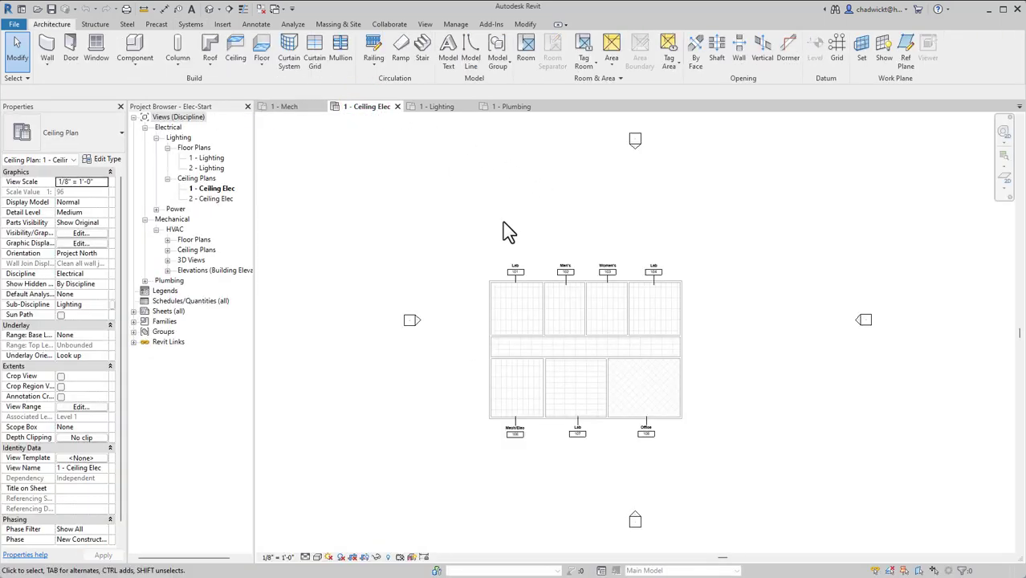
scroll(466, 323, "up", 5)
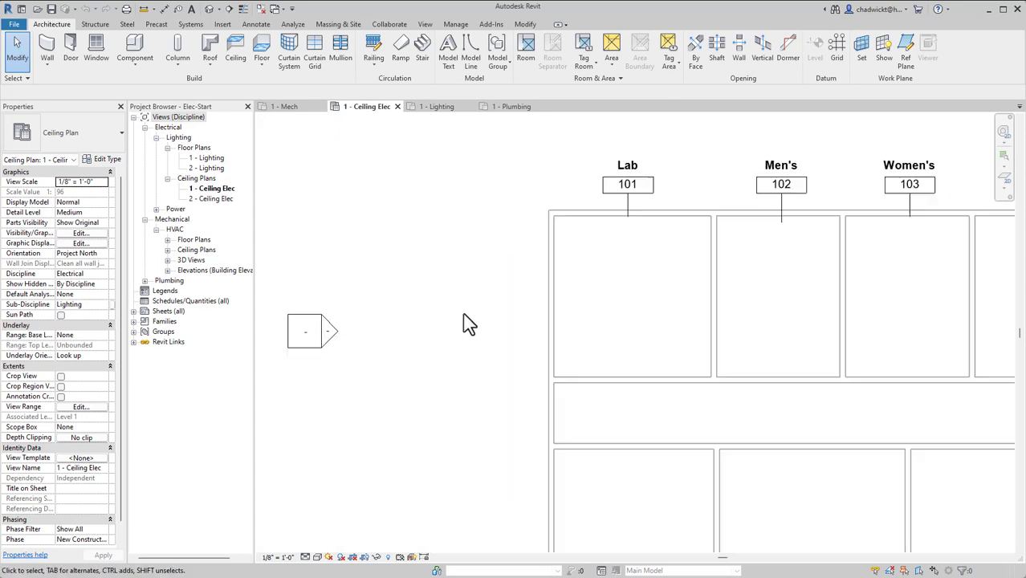
mouse_move(470, 324)
middle_mouse_down()
mouse_move(495, 339)
mouse_move(453, 335)
middle_mouse_up()
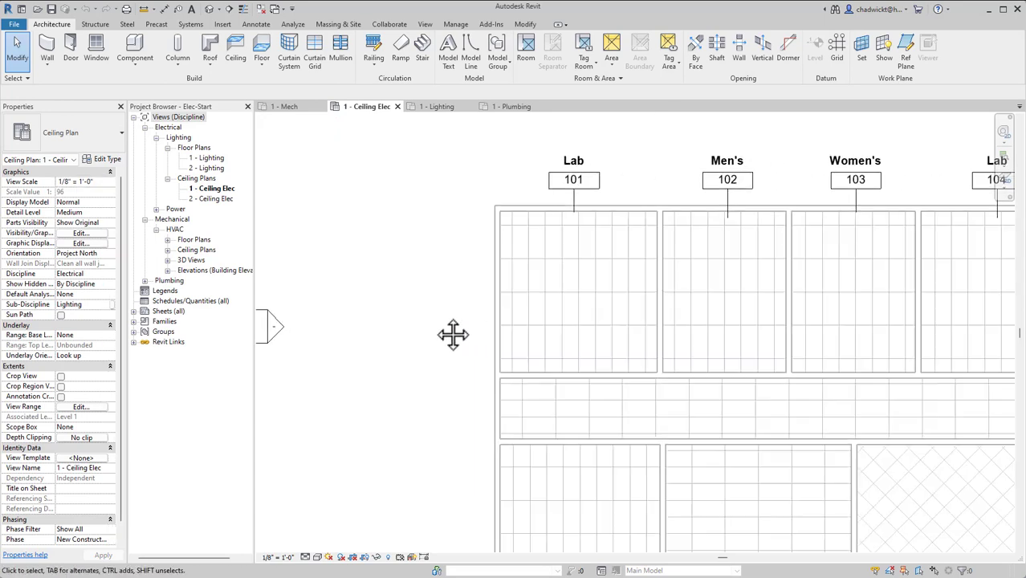
left_click(193, 24)
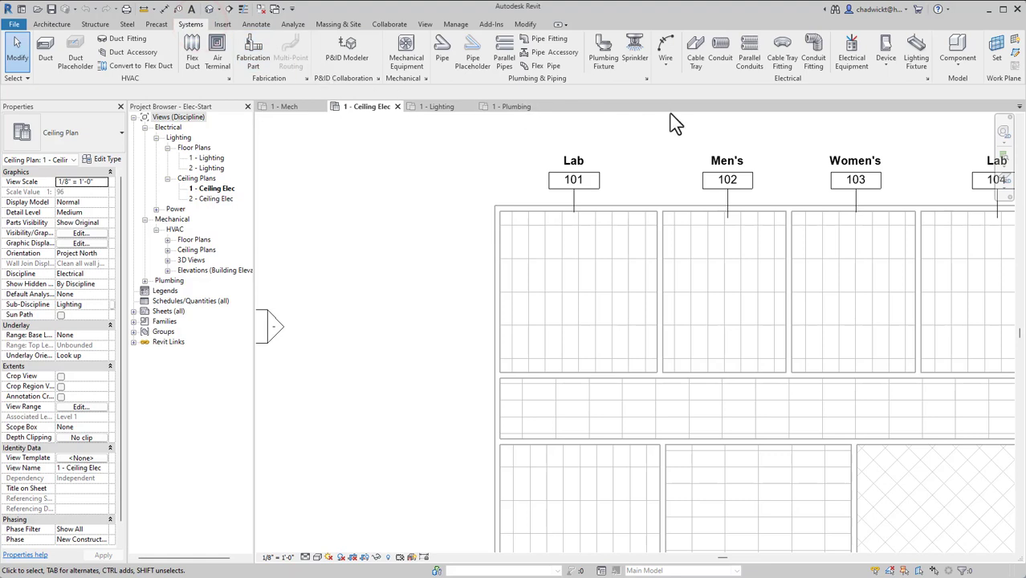
left_click(923, 51)
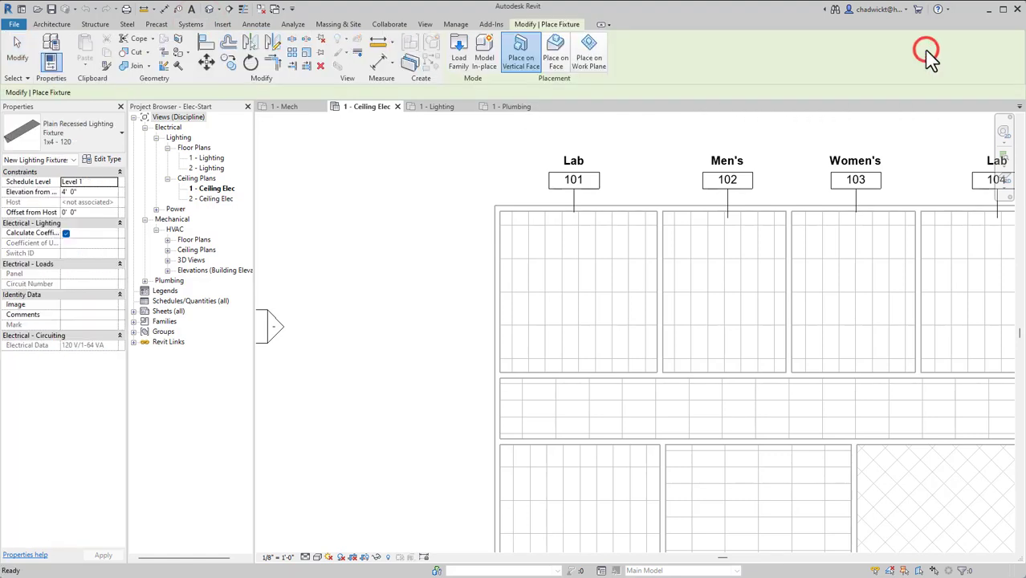
left_click(82, 137)
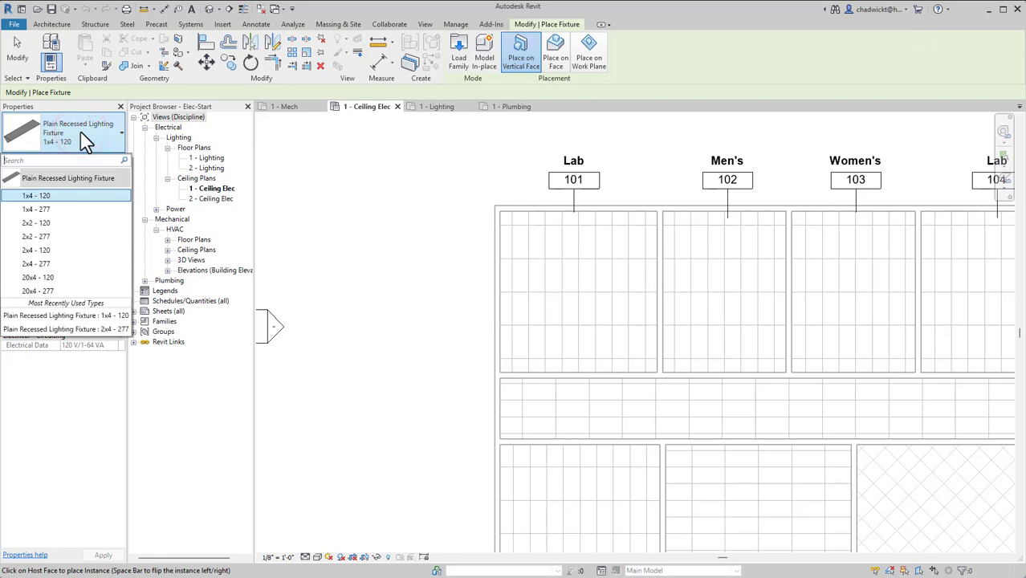
left_click(57, 264)
left_click(56, 264)
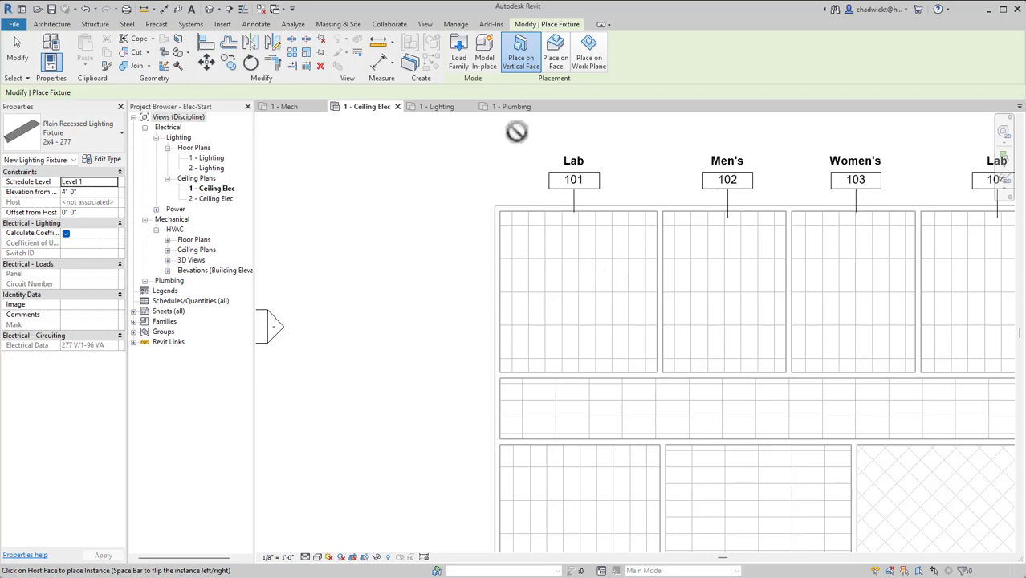
Place two vertically oriented fixtures on the ceiling face of Lab 101, side by side and aligned to the ceiling grid
left_click(556, 53)
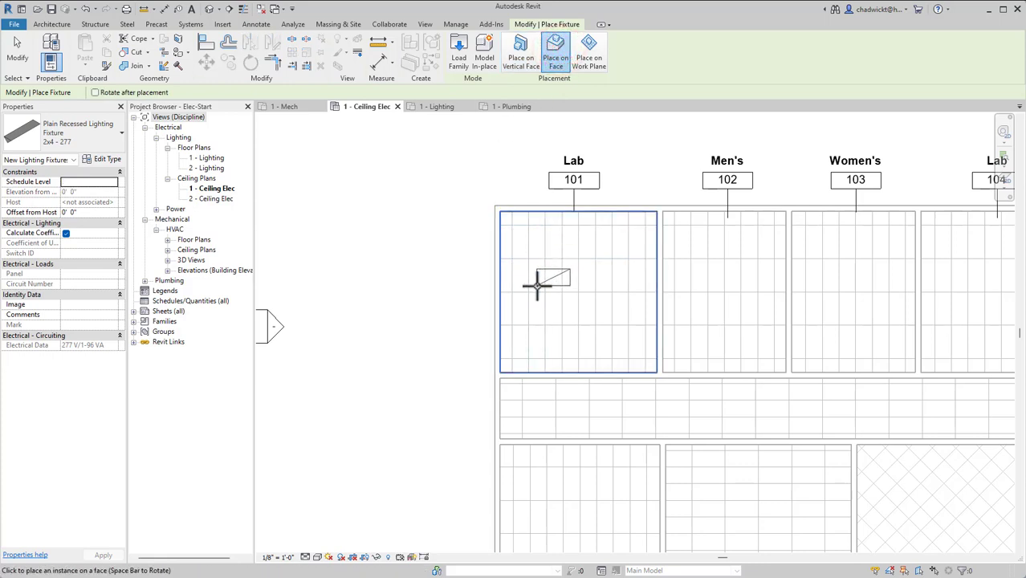
key("space")
key("space")
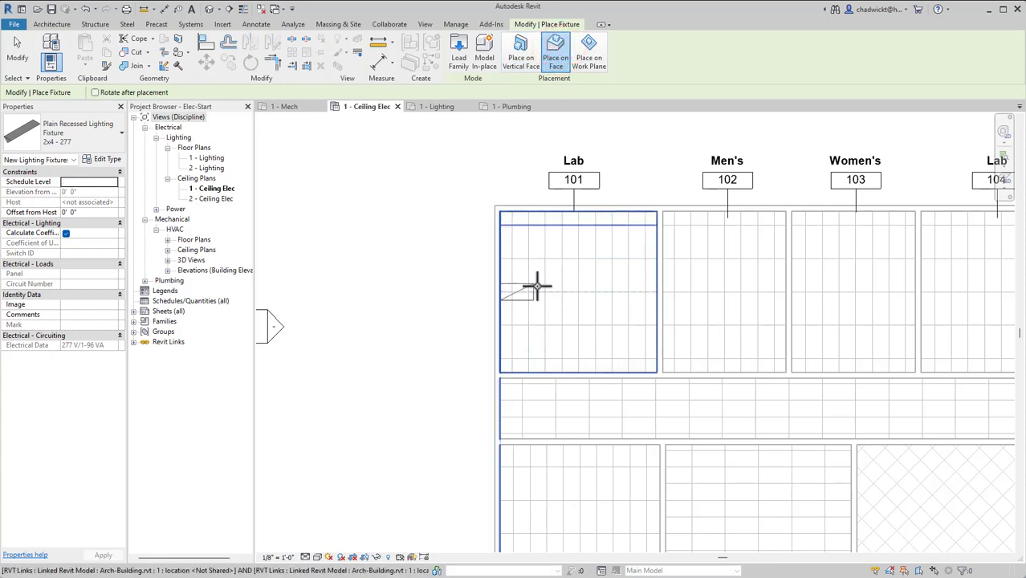
key("space")
key("space")
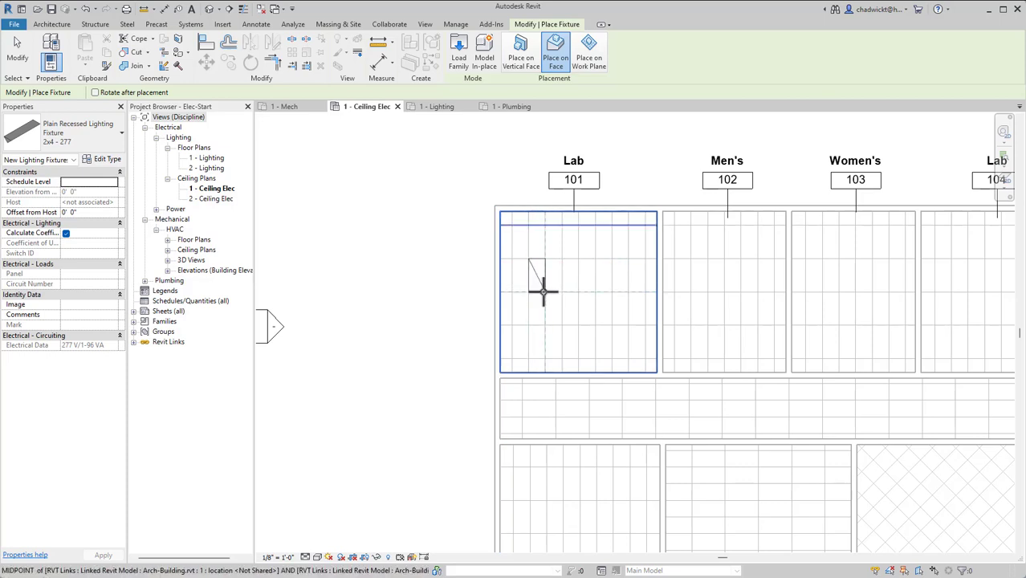
left_click(545, 292)
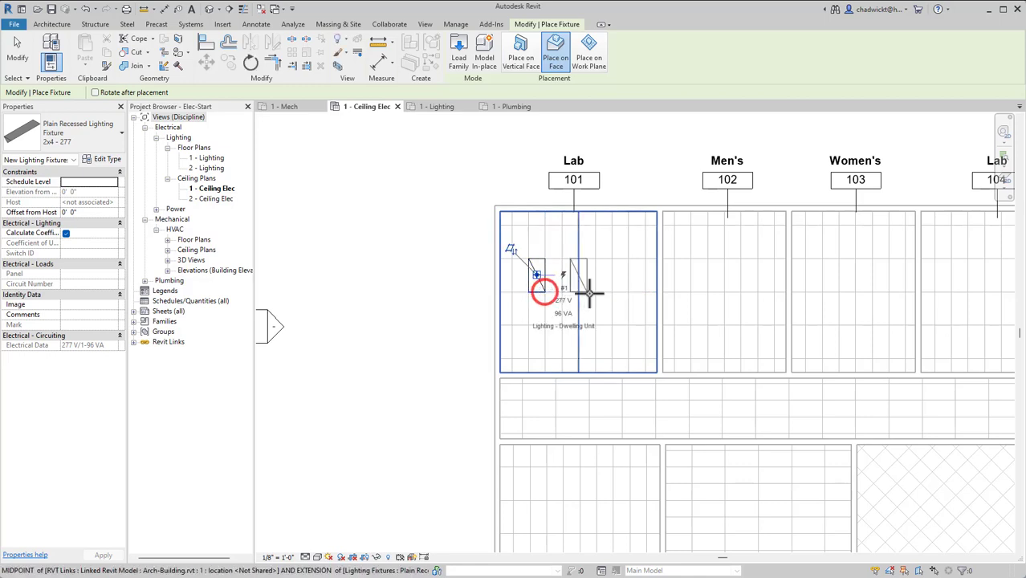
left_click(608, 291)
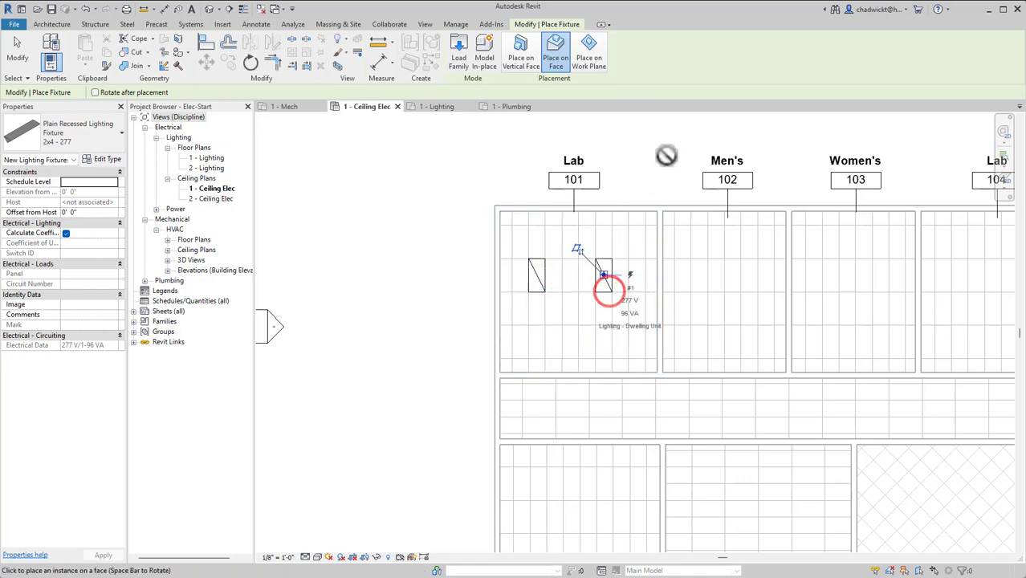
key("Escape")
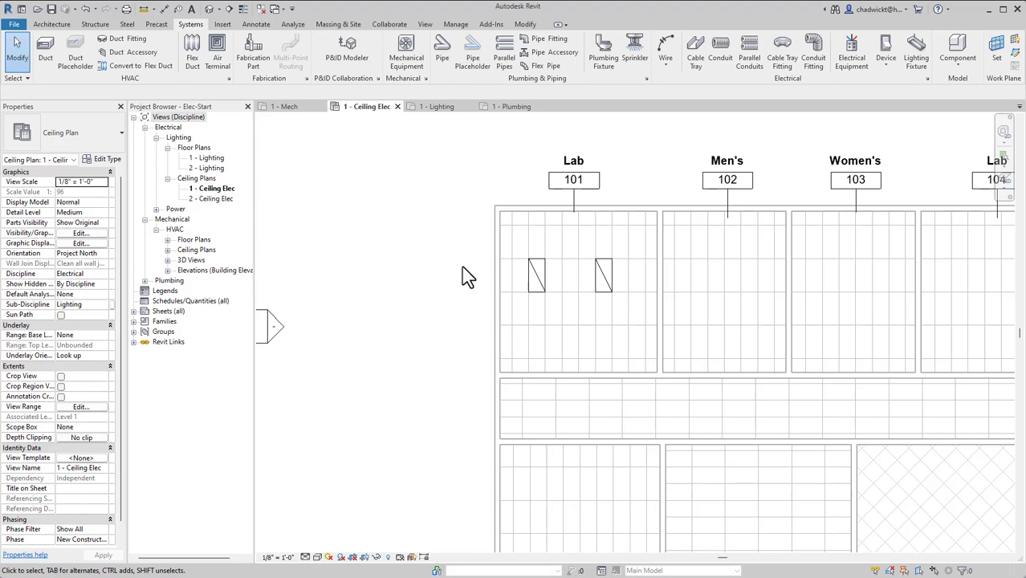
In the 1 - Lighting plan, place a Single Pole lighting switch at 4' 0" elevation on Lab 101's hall-side wall, beside the door
left_click(438, 112)
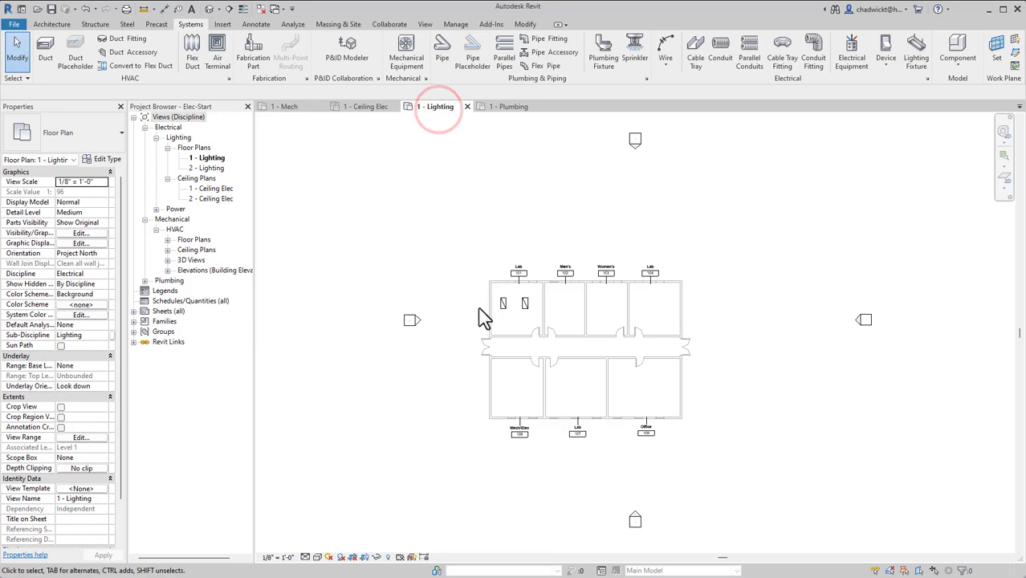
scroll(502, 309, "up", 4)
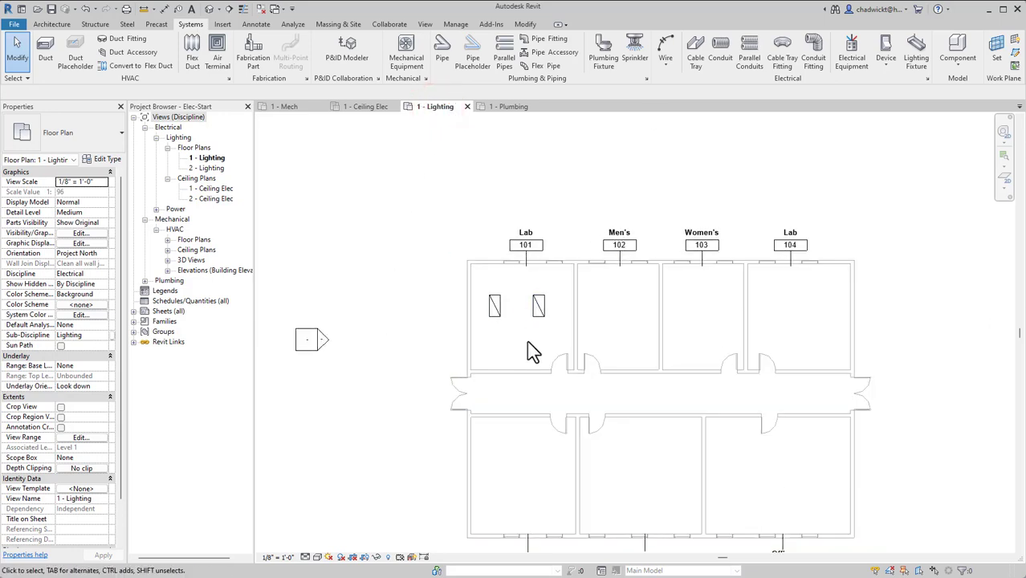
middle_click_drag(530, 342, 528, 292)
scroll(529, 295, "up", 2)
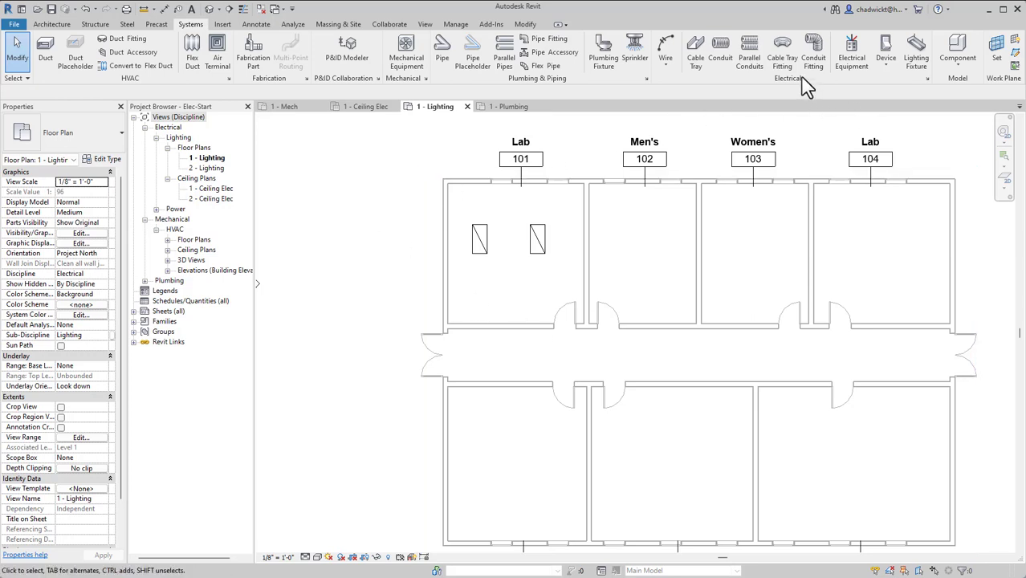
left_click(888, 66)
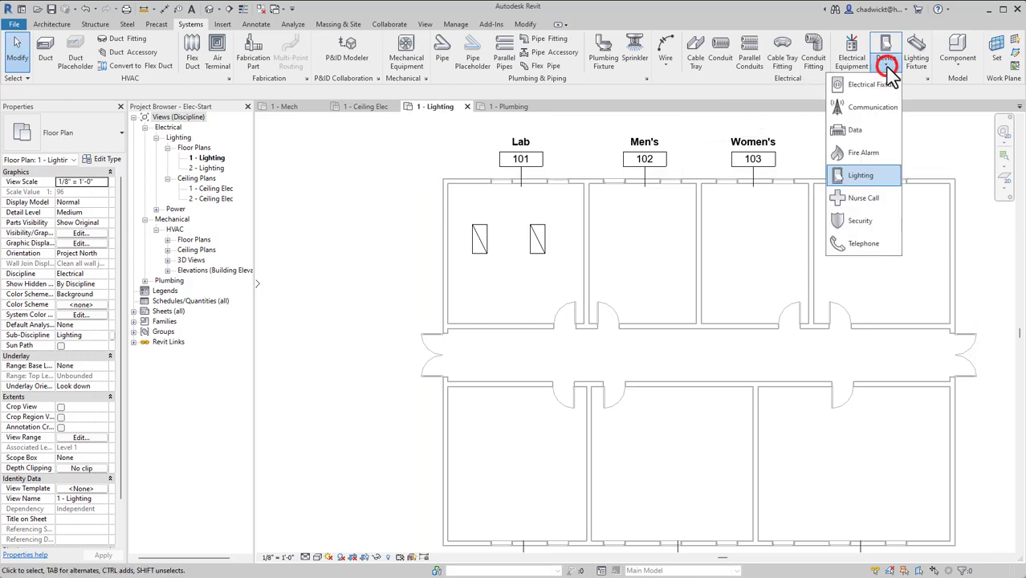
left_click(863, 177)
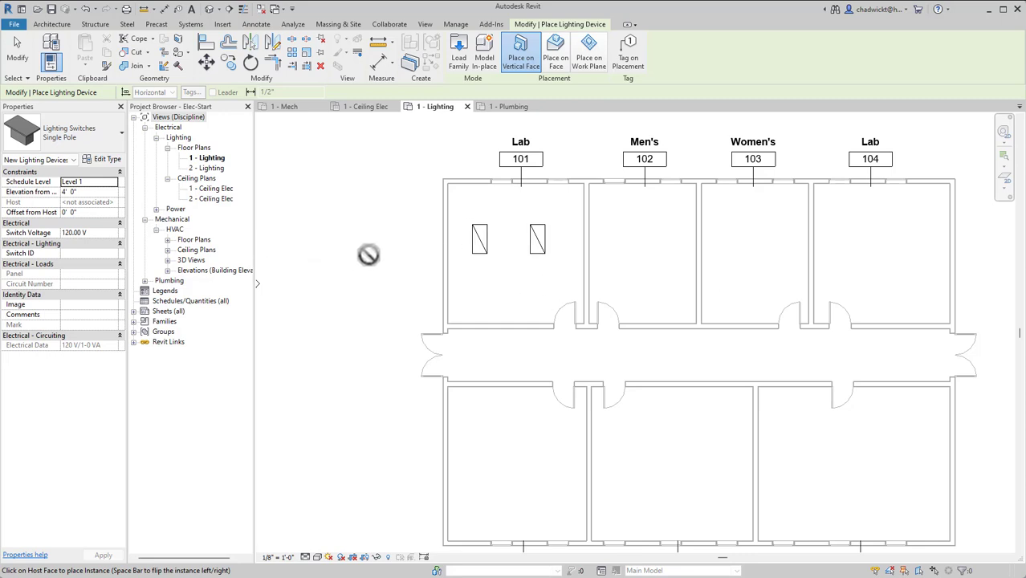
left_click(96, 192)
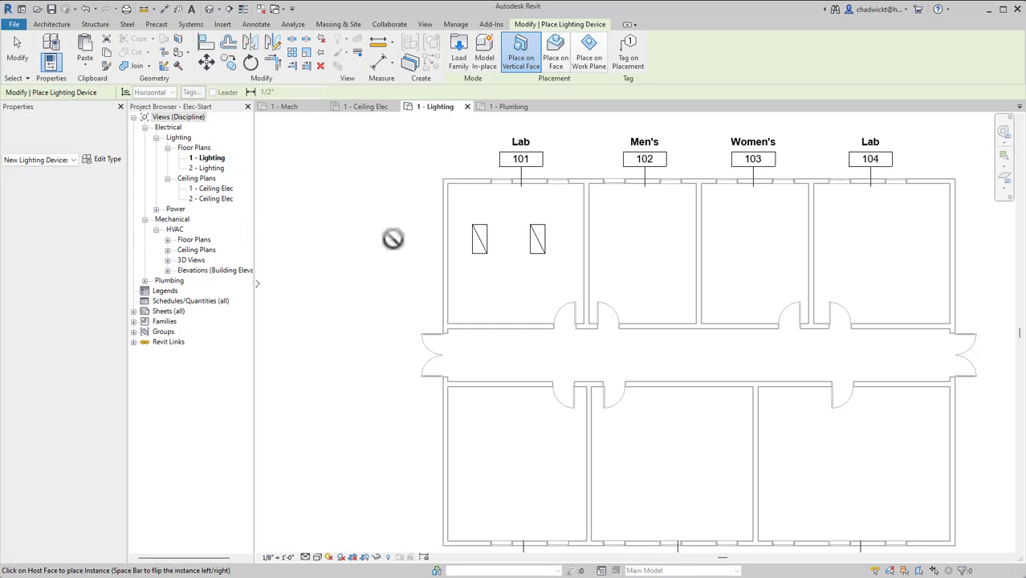
left_click(544, 322)
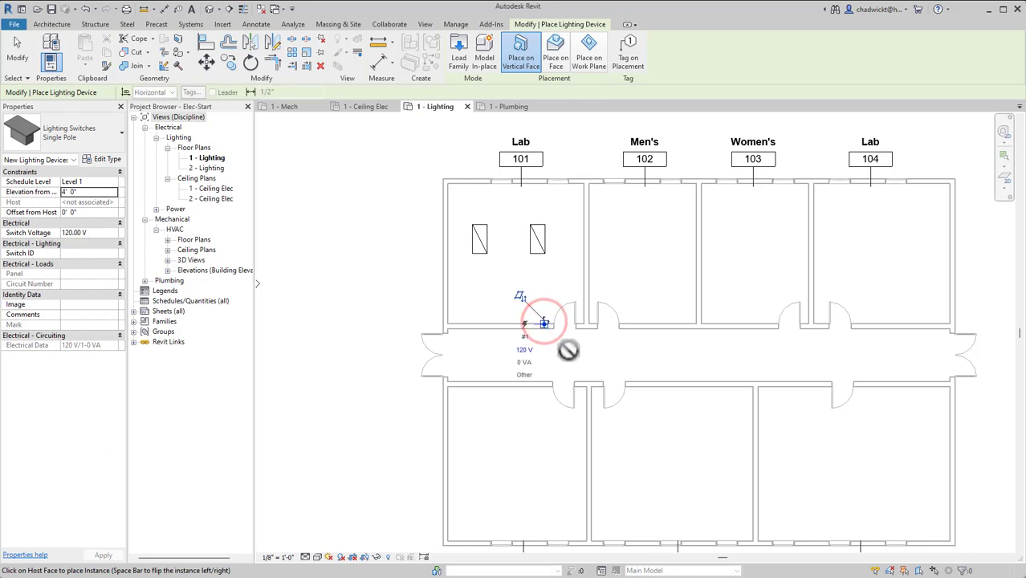
key("Escape")
key("Escape")
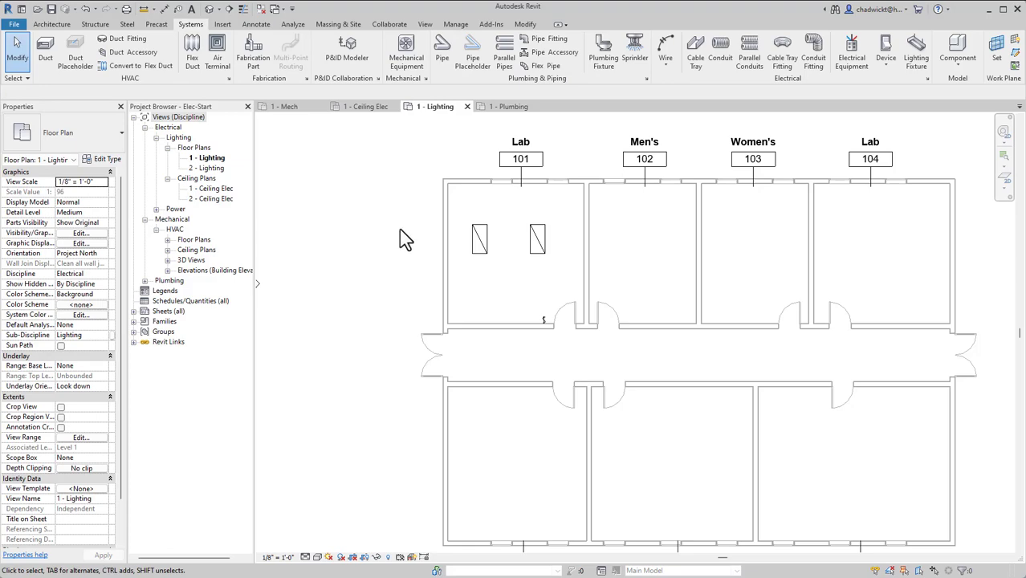
In the 1 - Plumbing plan, place a wall-mounted flush valve water closet, Public - Flushing Greater than 1.6 gpf, in Men's 102 on the wall shared with Women's 103
left_click(514, 106)
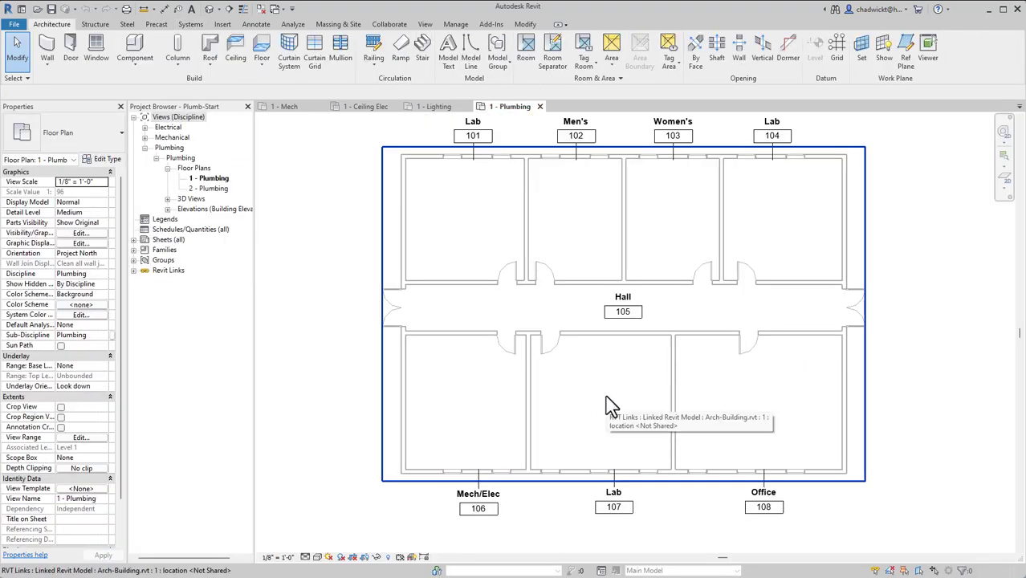
scroll(671, 232, "up", 2)
middle_click_drag(668, 240, 683, 332)
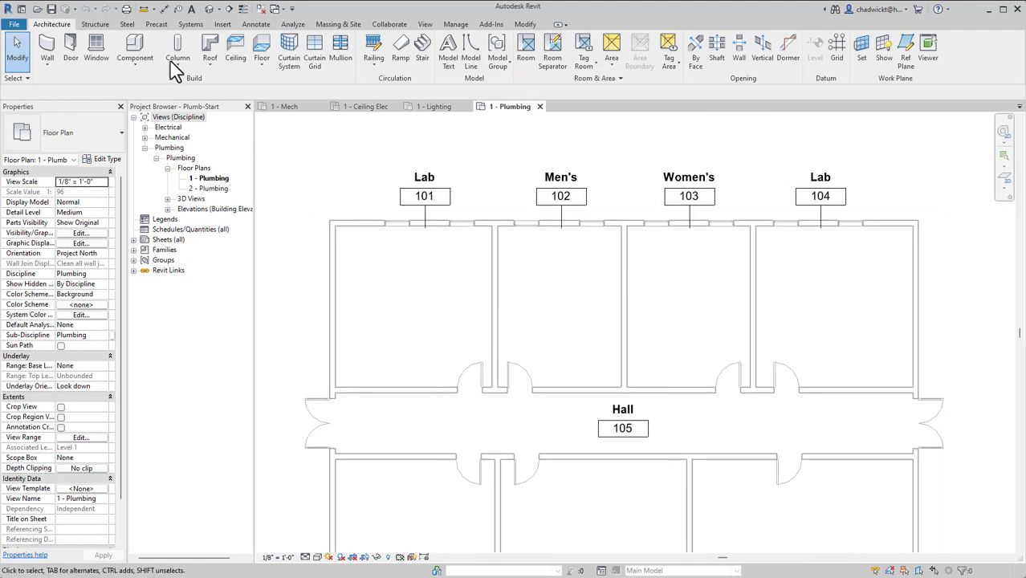
left_click(187, 24)
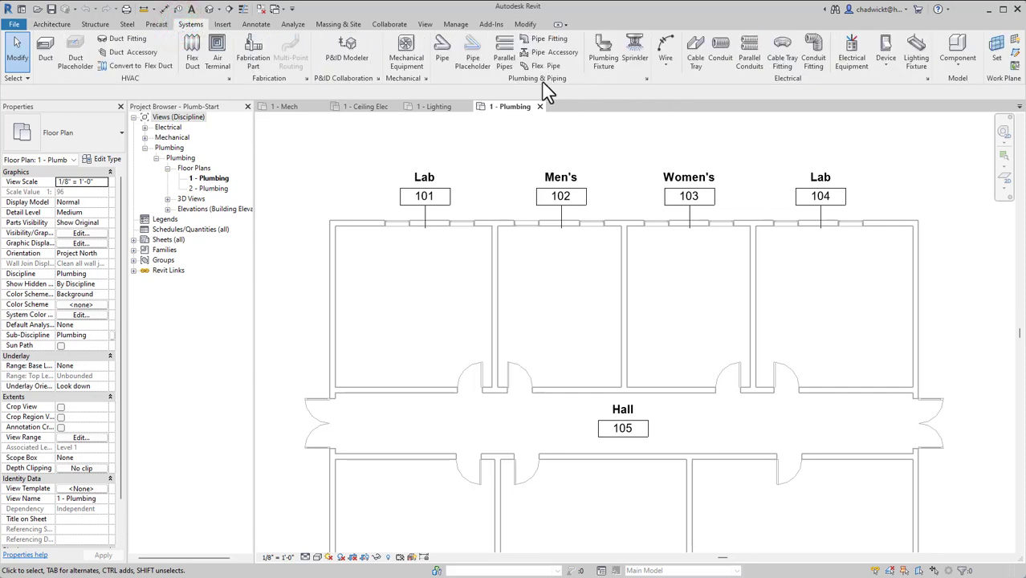
left_click(607, 55)
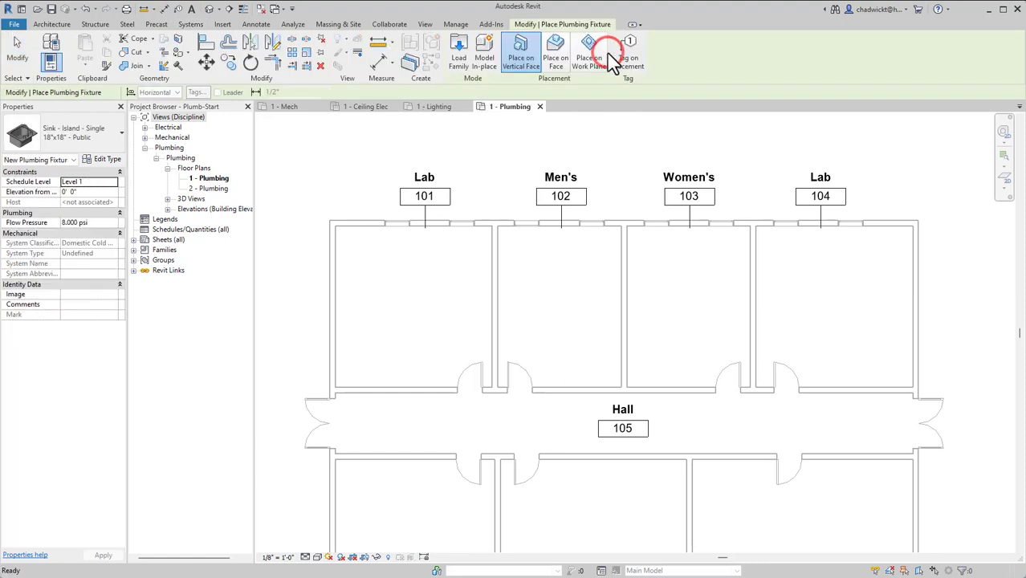
left_click(80, 131)
scroll(84, 343, "down", 5)
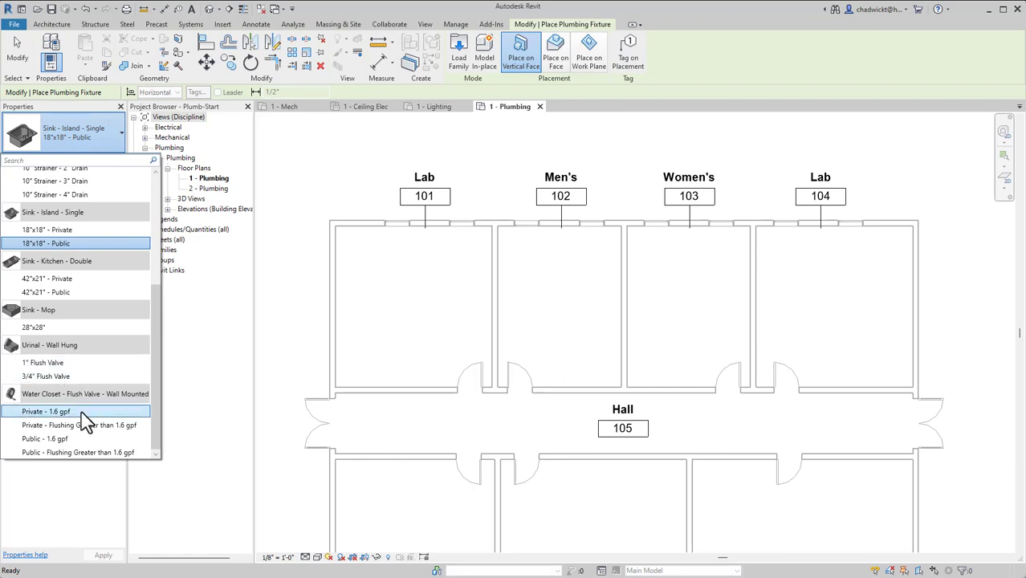
left_click(77, 451)
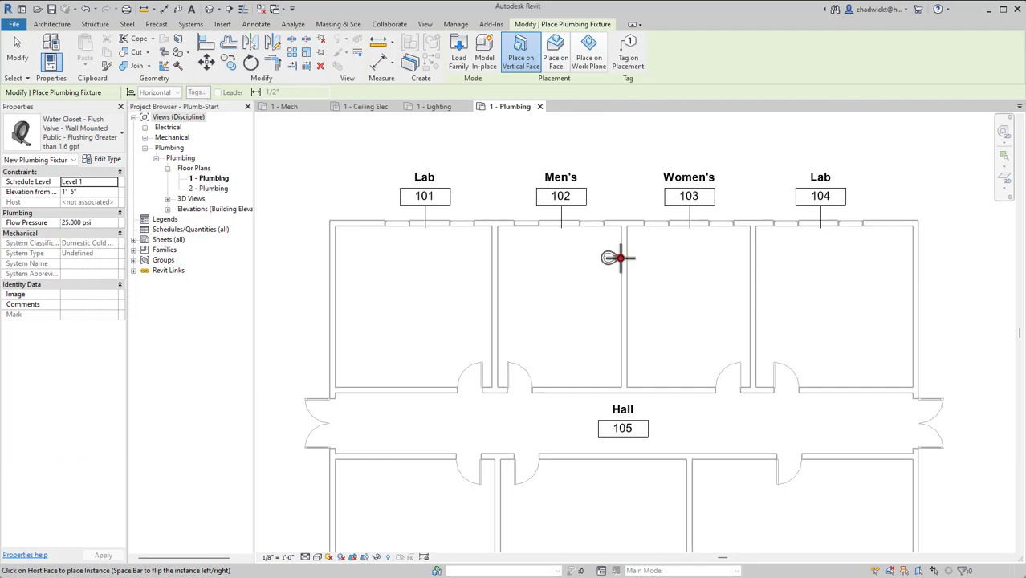
scroll(652, 276, "up", 2)
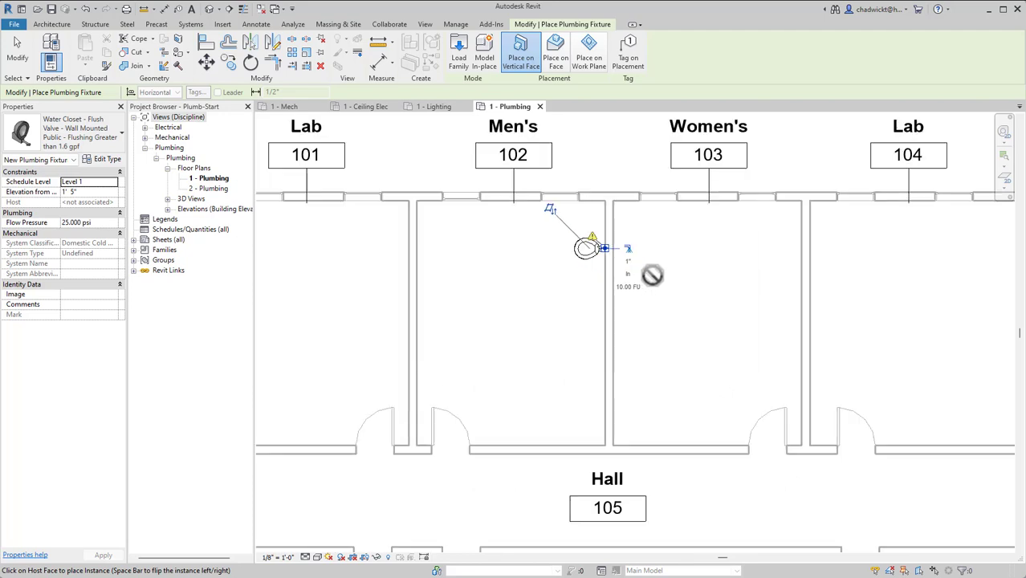
scroll(652, 275, "up", 3)
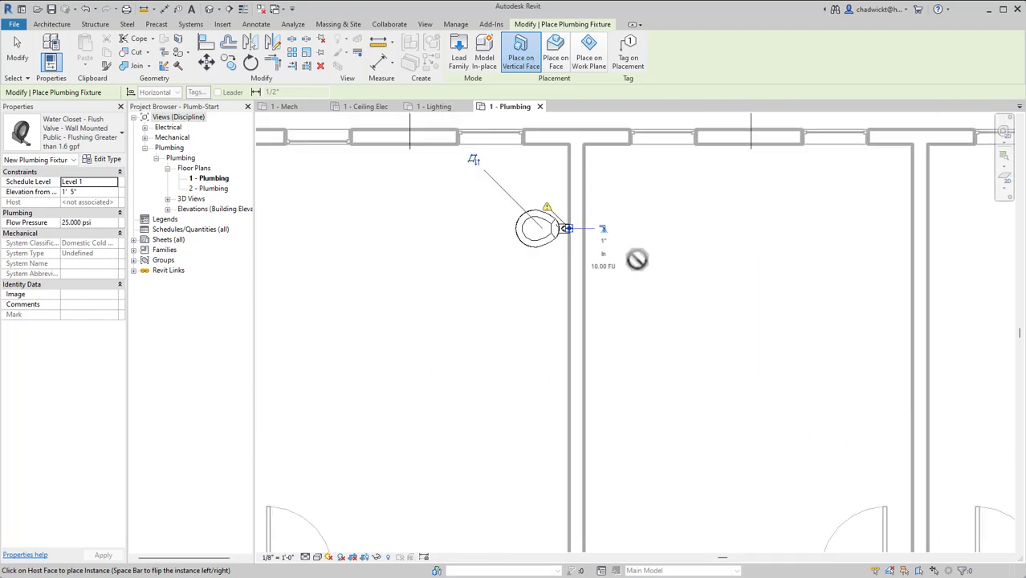
scroll(640, 263, "up", 1)
scroll(628, 279, "down", 4)
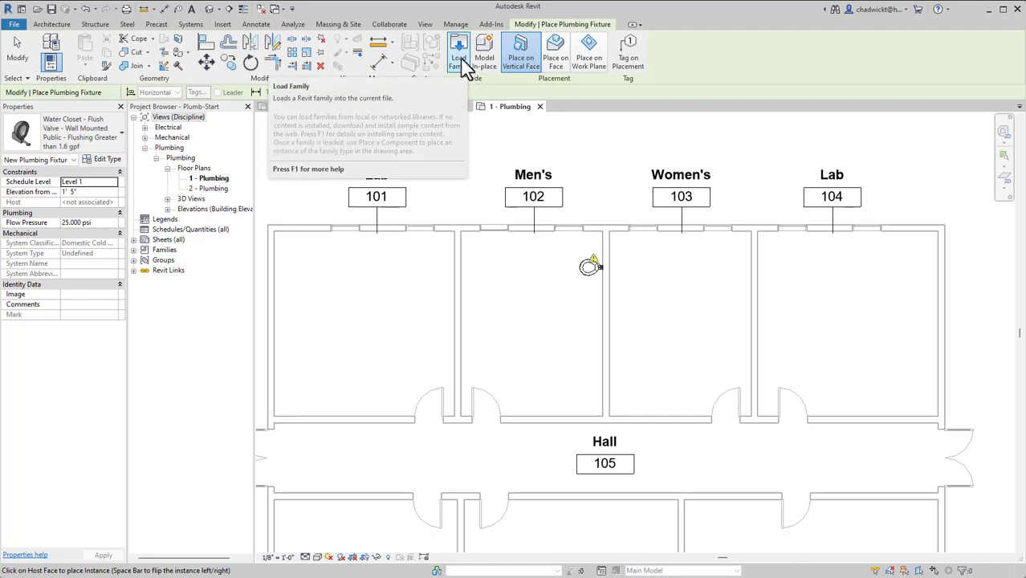
Load the Lavatory - Oval family from the Plumbing, MEP, Fixtures, Lavatories folder of the English-Imperial library
left_click(464, 61)
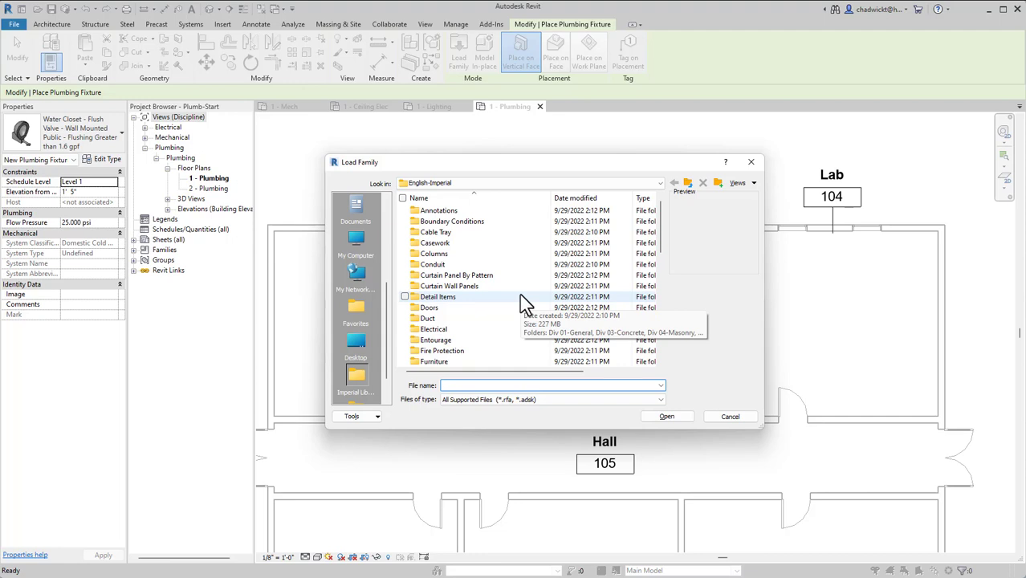
scroll(485, 285, "down", 4)
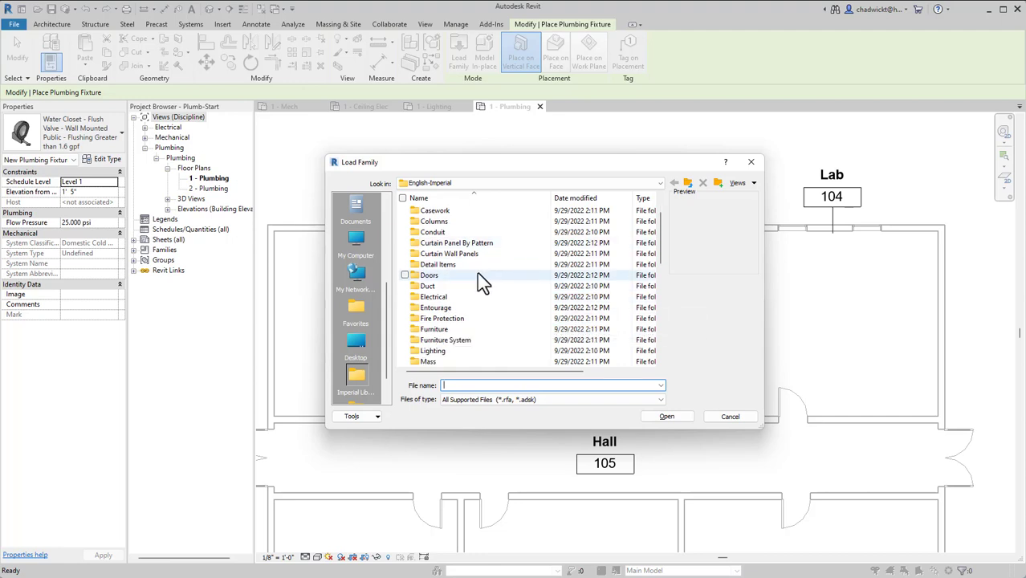
double_click(437, 318)
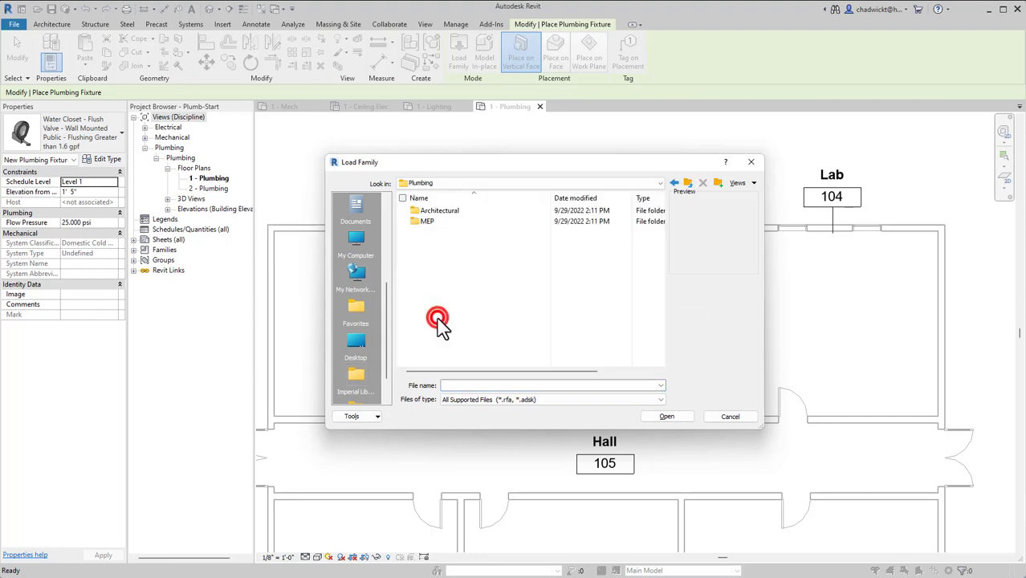
double_click(428, 224)
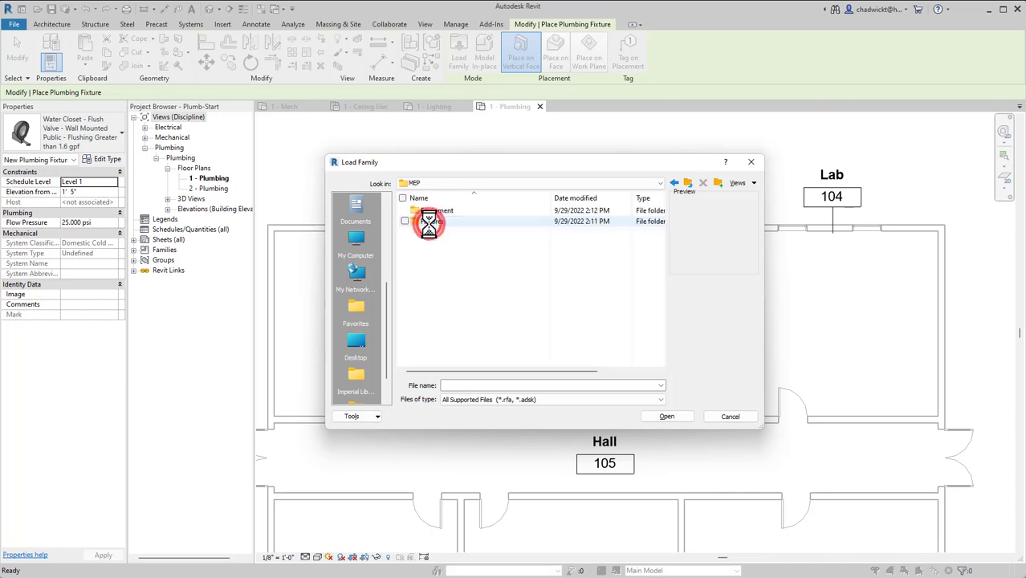
double_click(430, 226)
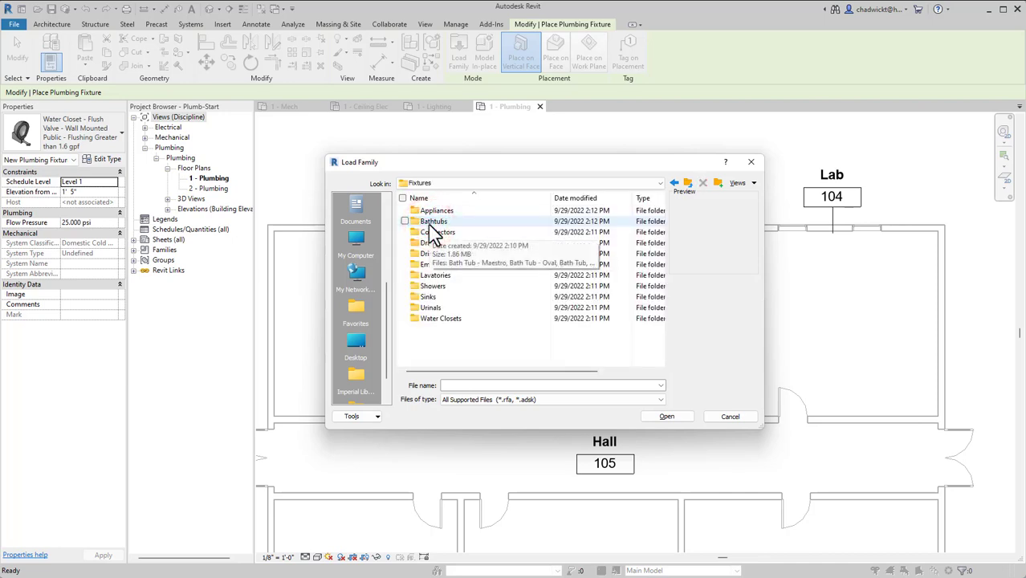
double_click(435, 275)
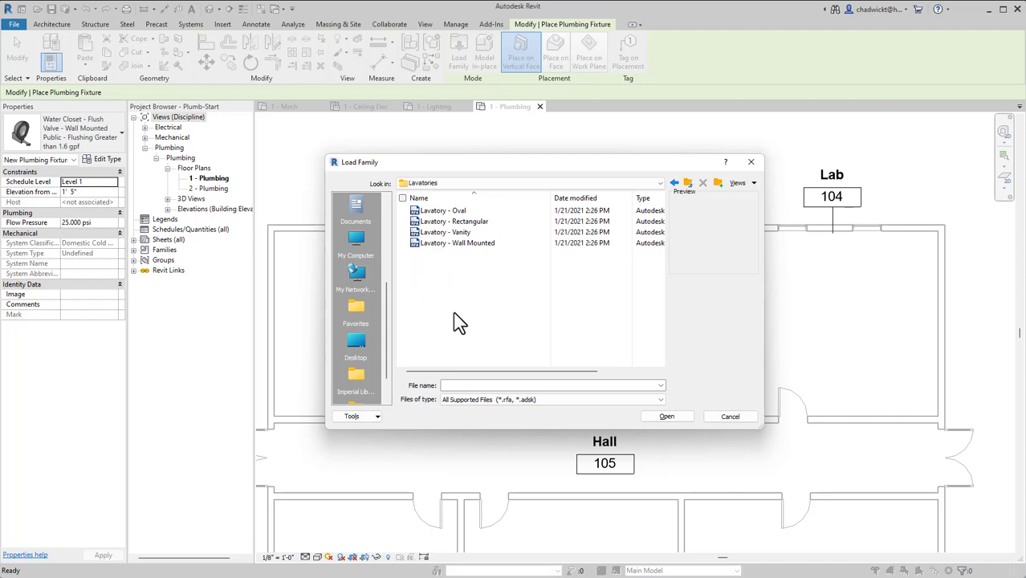
left_click(454, 210)
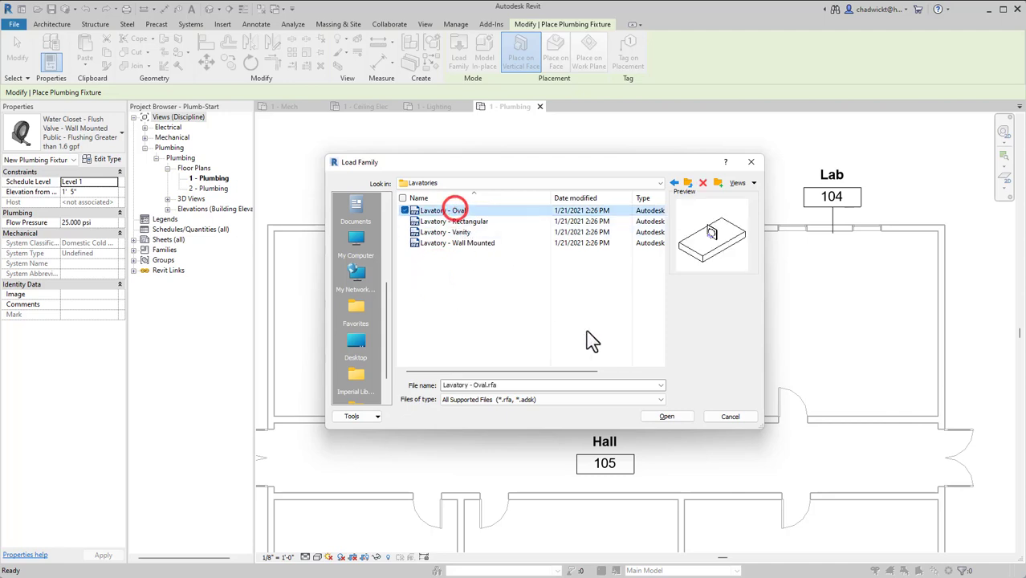
left_click(667, 416)
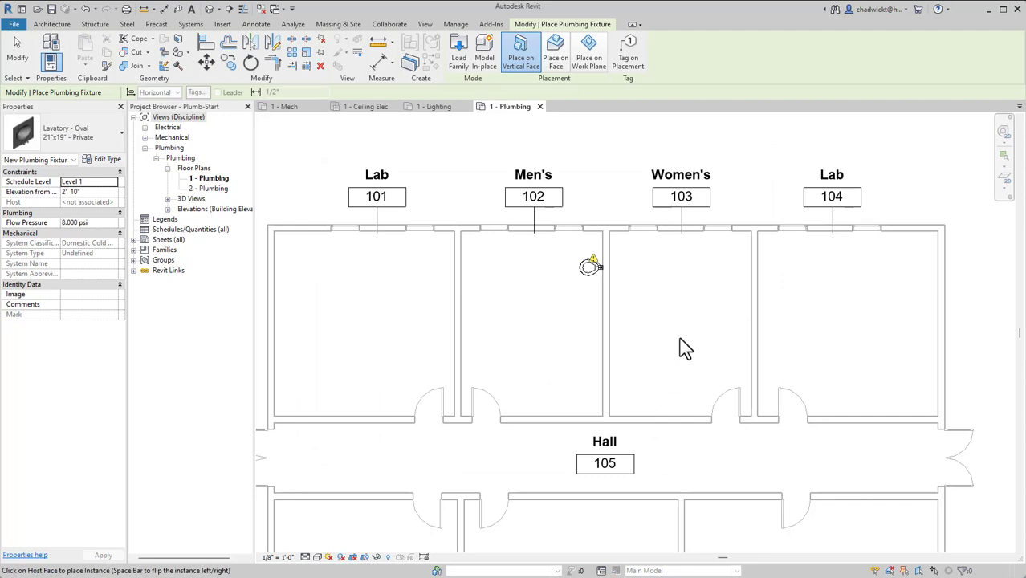
Place a Lavatory - Oval, 25"x20" - Public, in Men's 102 on the wall shared with Lab 101, opposite the water closet
left_click(66, 136)
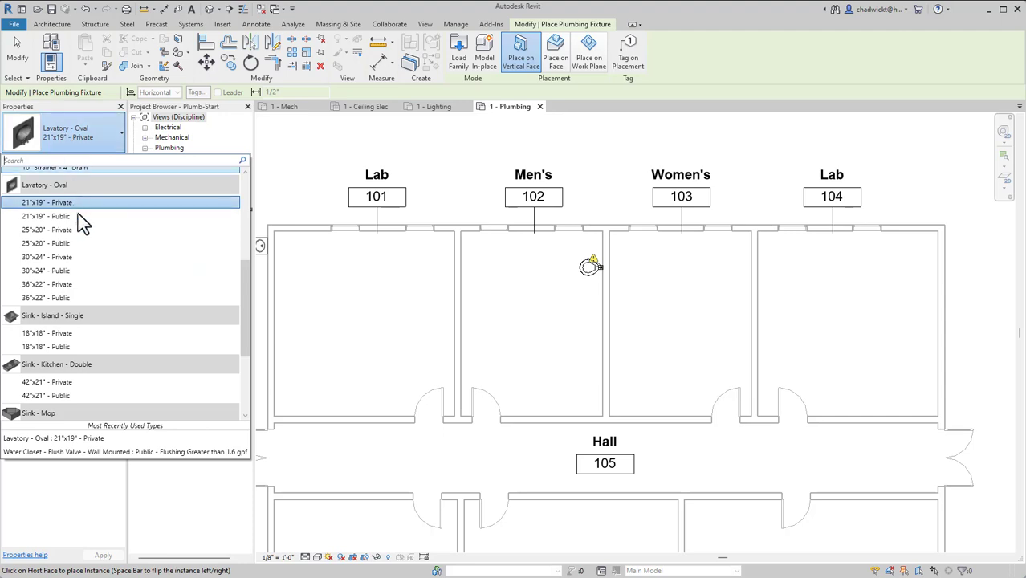
left_click(69, 245)
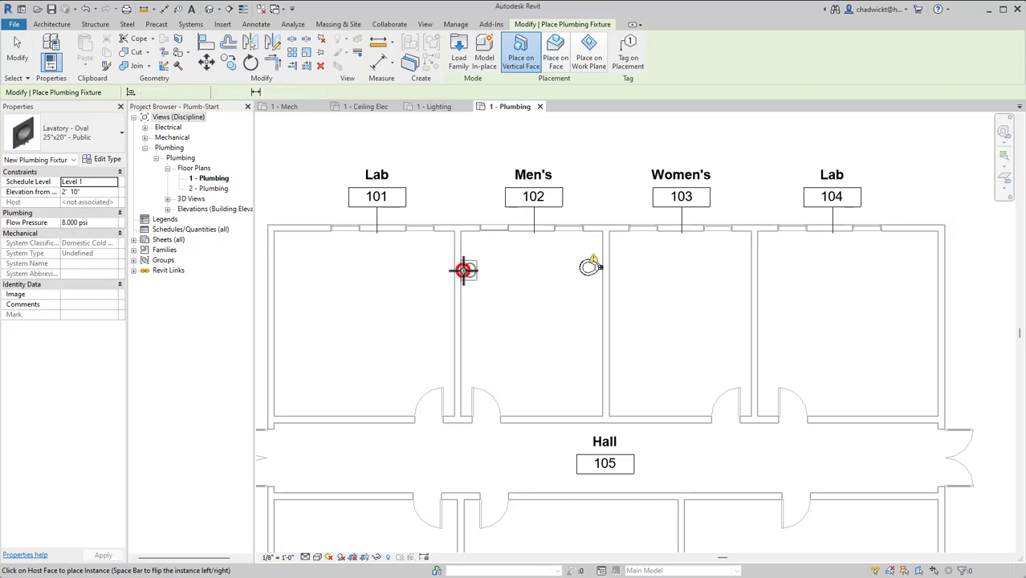
left_click(464, 270)
key("Escape")
key("Escape")
scroll(488, 276, "up", 4)
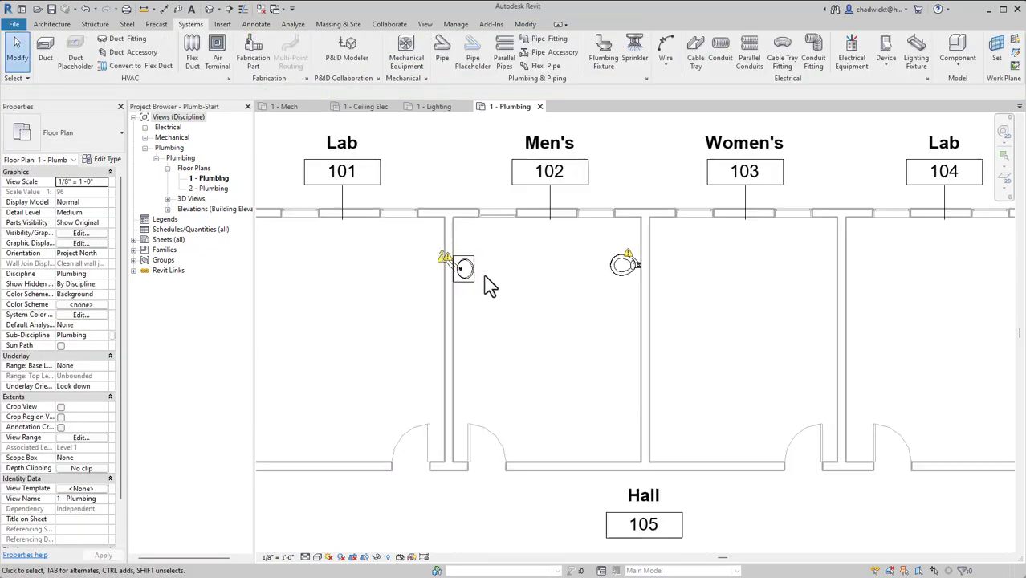
Move the lavatory in Men's 102 along its wall until it aligns with the centerline of the water closet
left_click(464, 273)
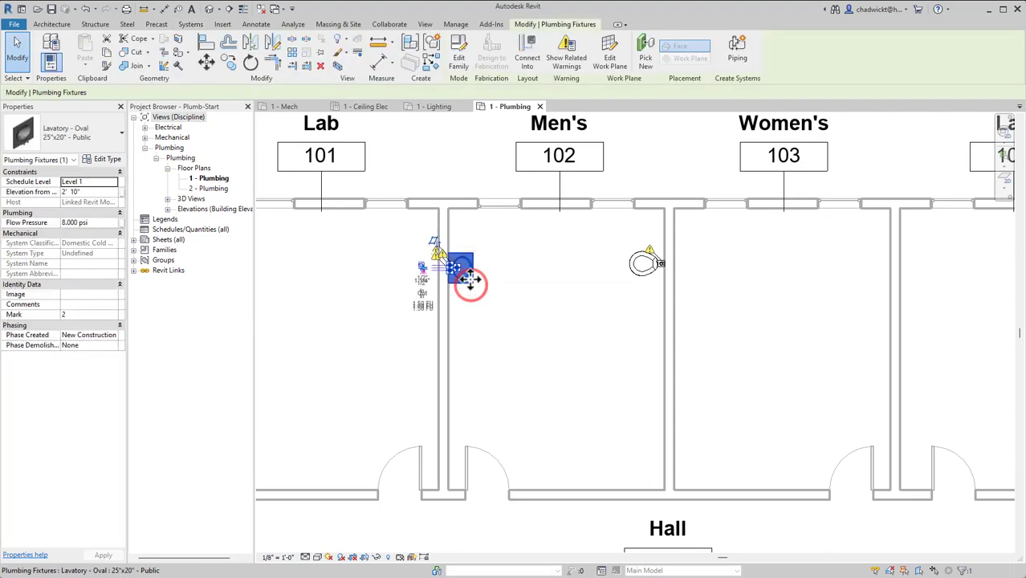
left_click_drag(470, 281, 481, 290)
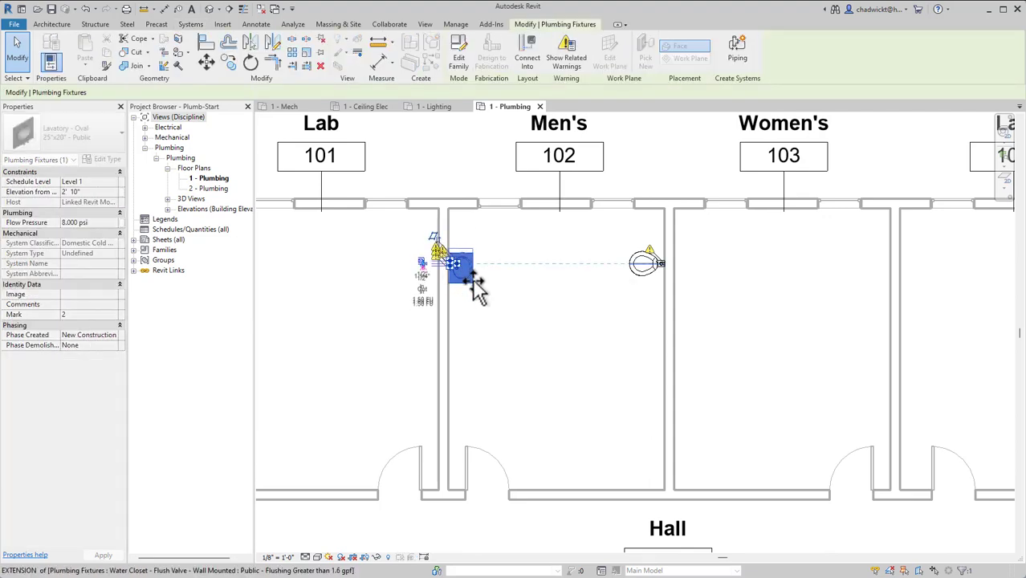
left_click(520, 318)
scroll(619, 346, "down", 2)
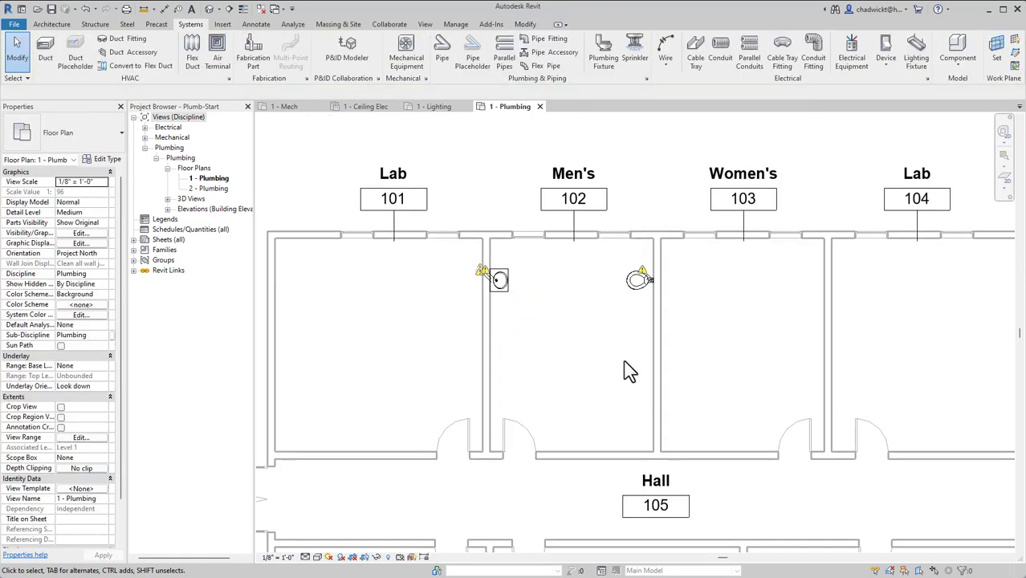
Examine the oval lavatory's piping connectors up close, then deselect it
scroll(483, 277, "up", 6)
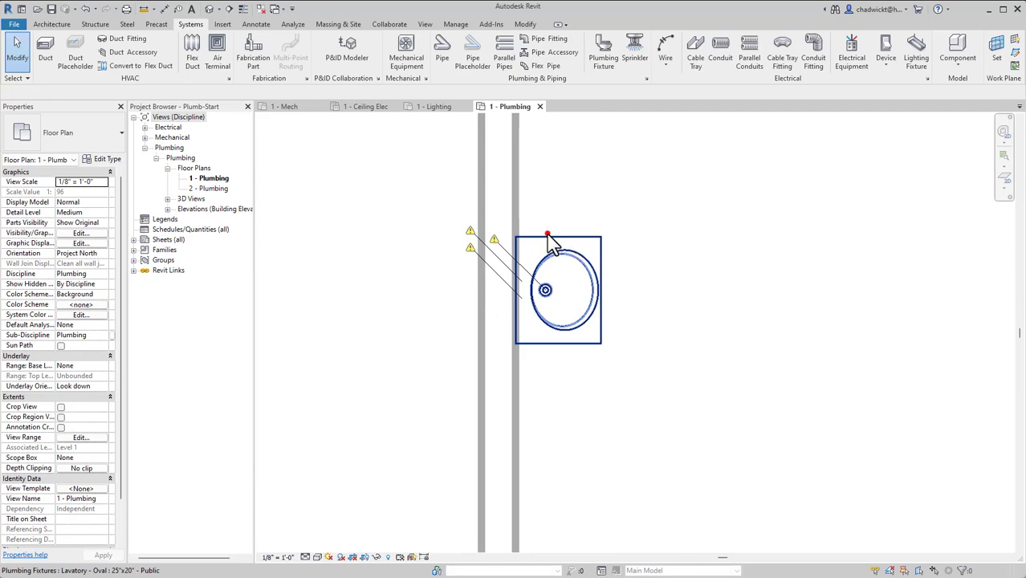
left_click(551, 243)
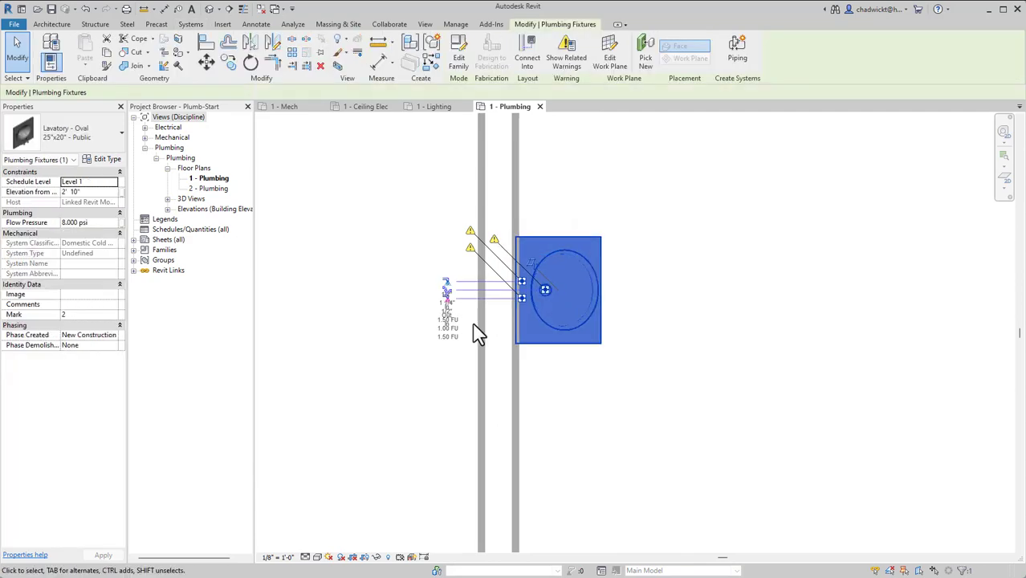
left_click(687, 352)
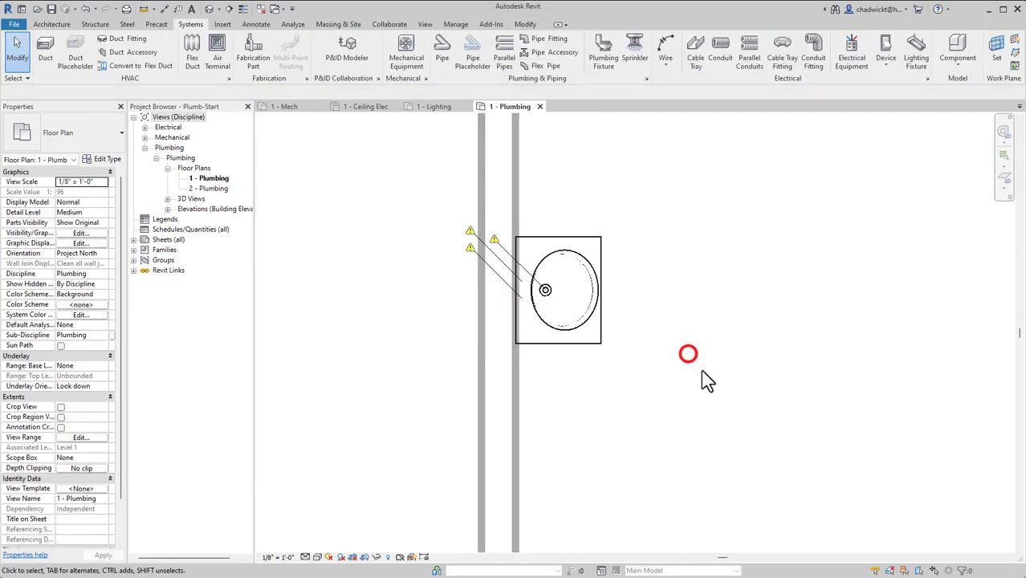
scroll(701, 370, "down", 4)
middle_click_drag(813, 432, 715, 329)
scroll(715, 329, "down", 1)
scroll(720, 340, "down", 1)
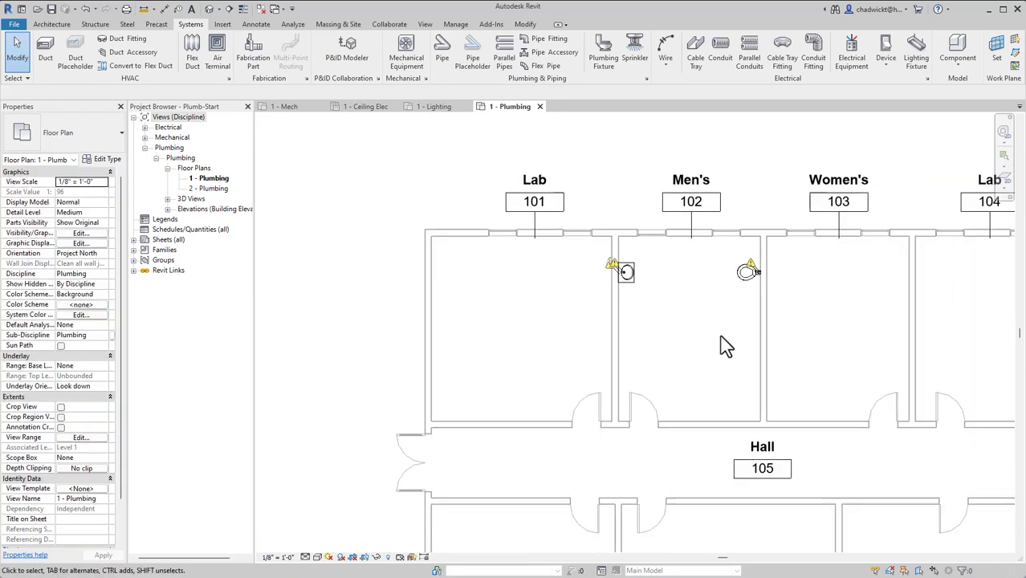